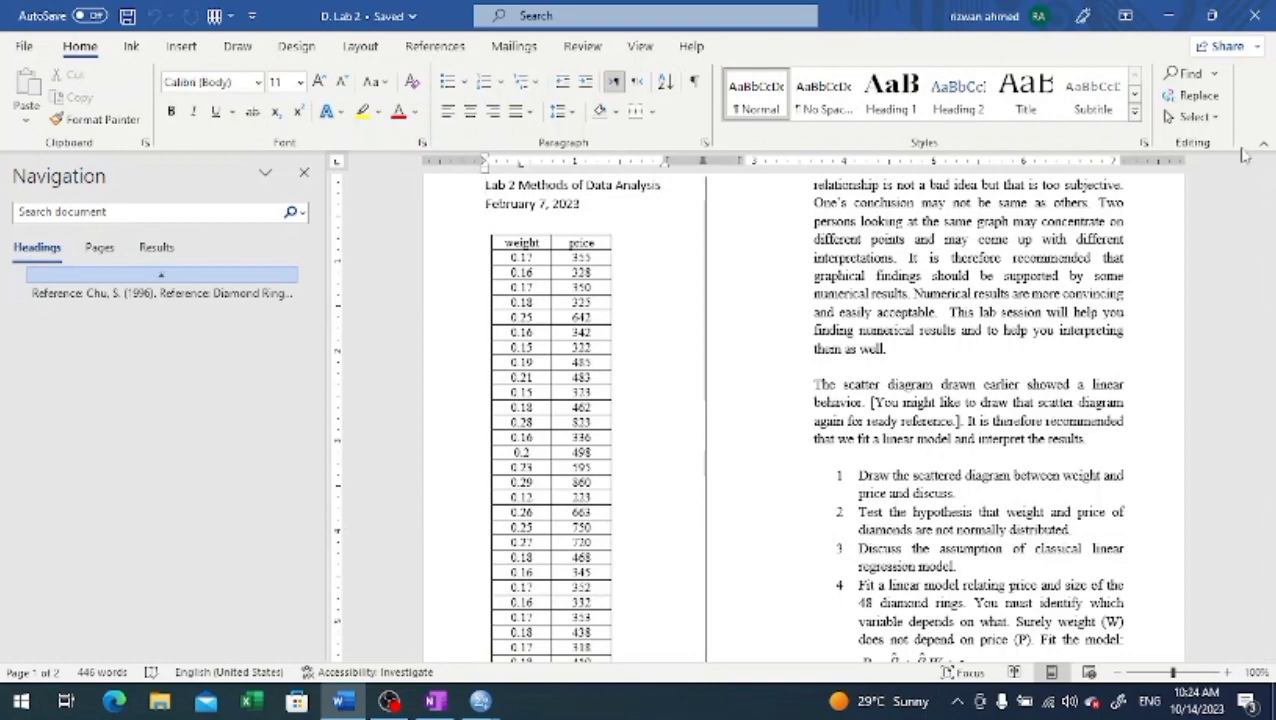
Scroll through the open document, then switch to the SPSS sheet with the weight and price data.
left_click(1267, 183)
left_click(1267, 183)
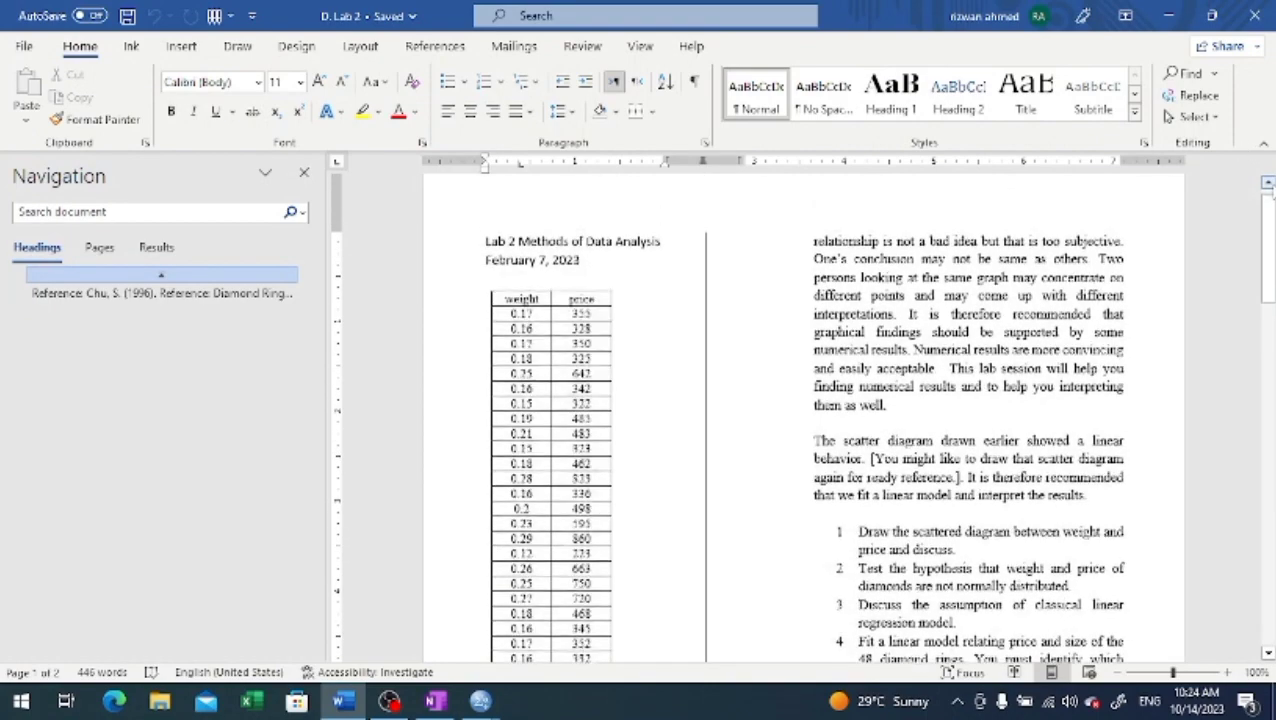
left_click(1267, 183)
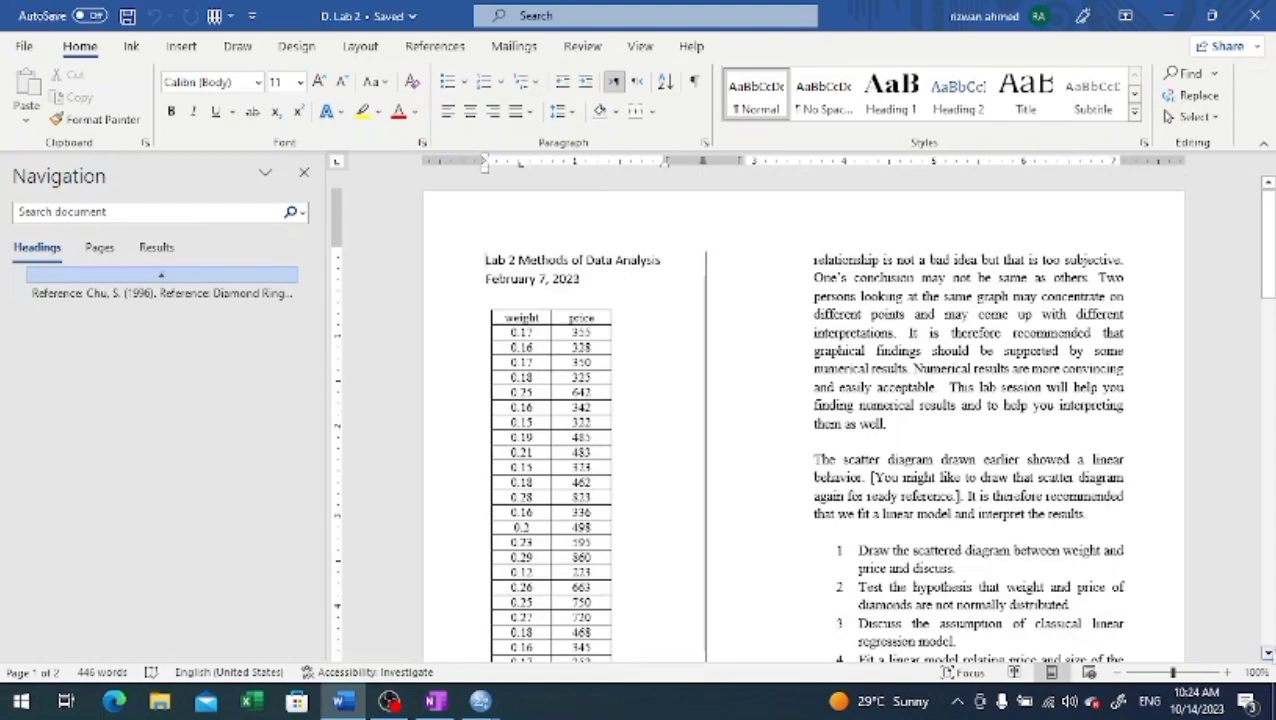
scroll(800, 417, "down", 2)
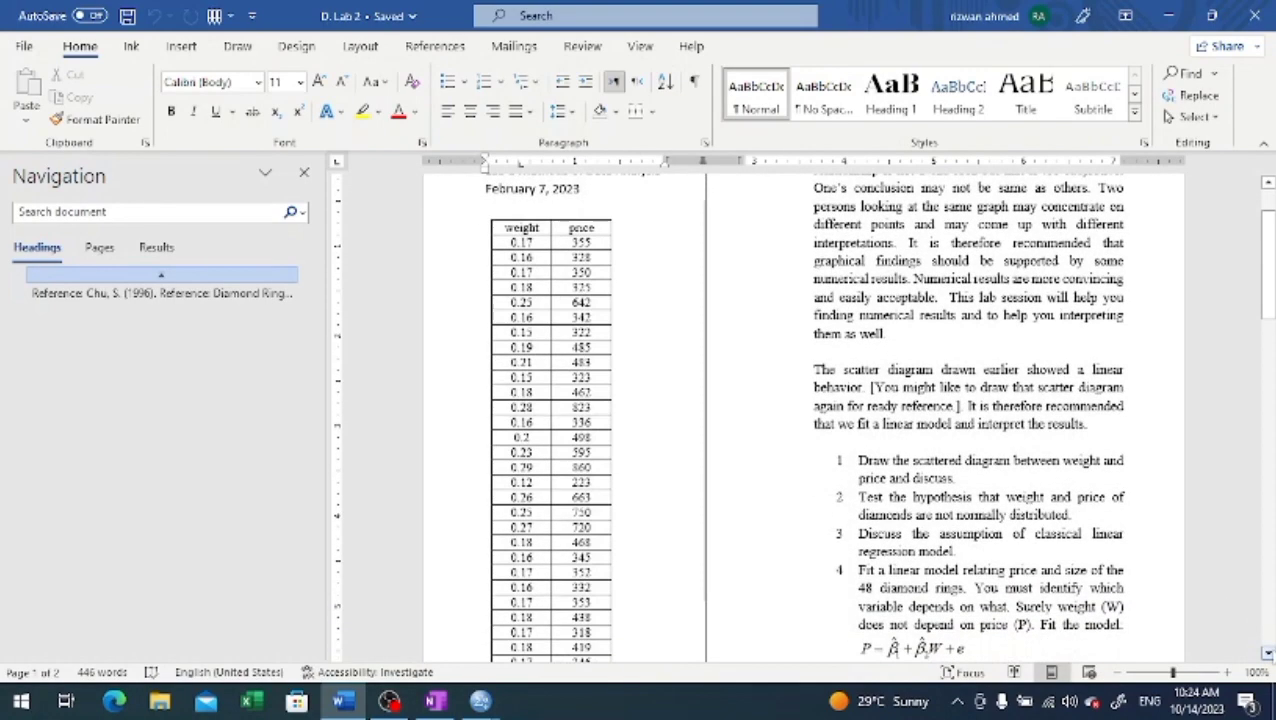
scroll(877, 417, "down", 1)
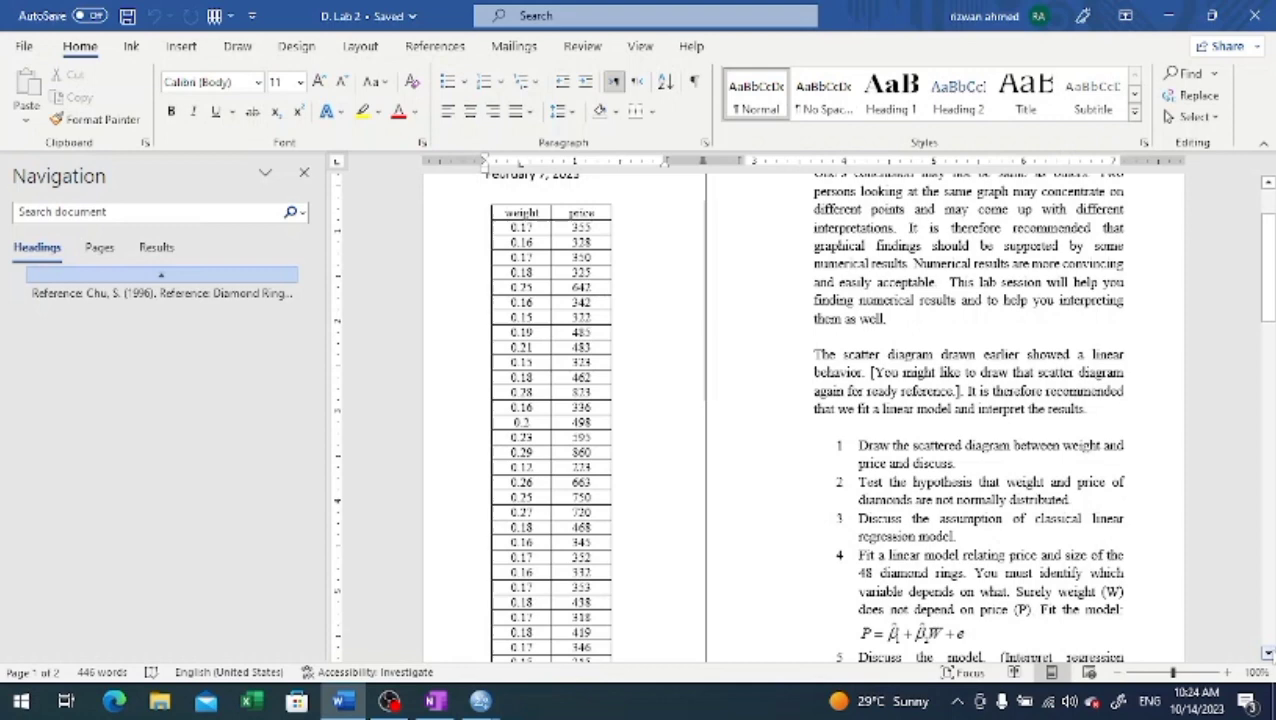
scroll(802, 416, "down", 1)
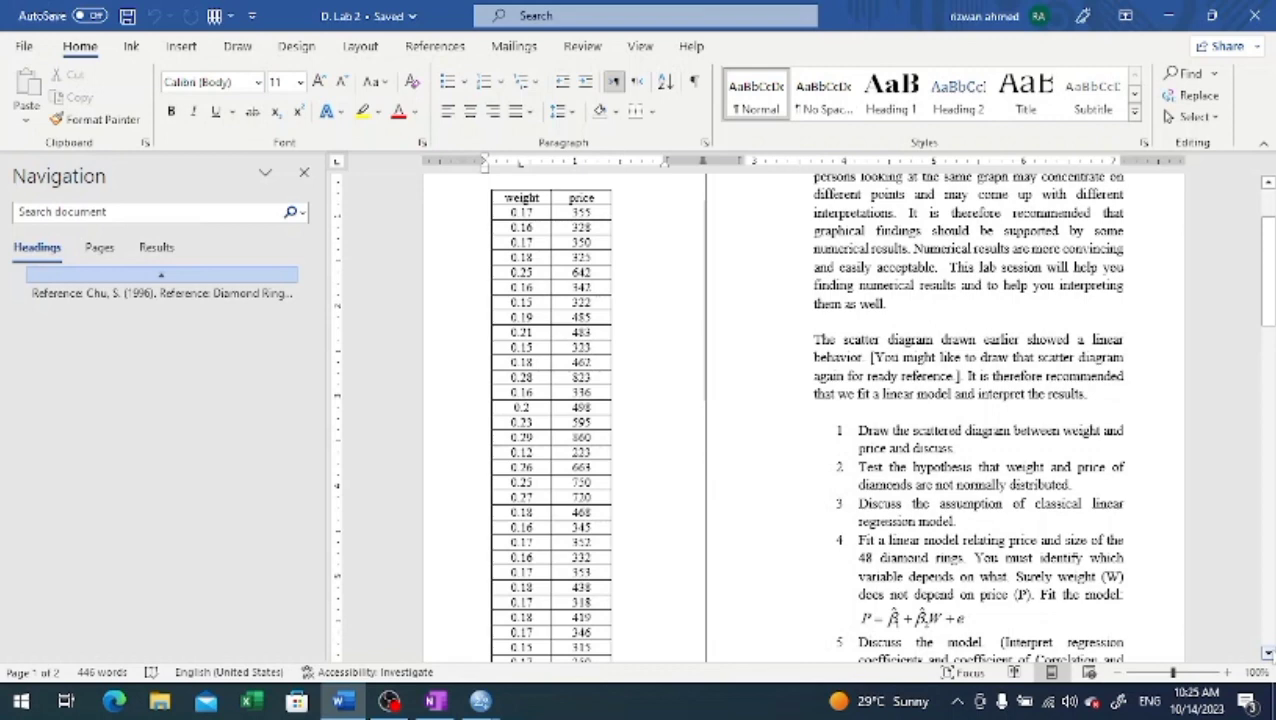
scroll(800, 416, "down", 1)
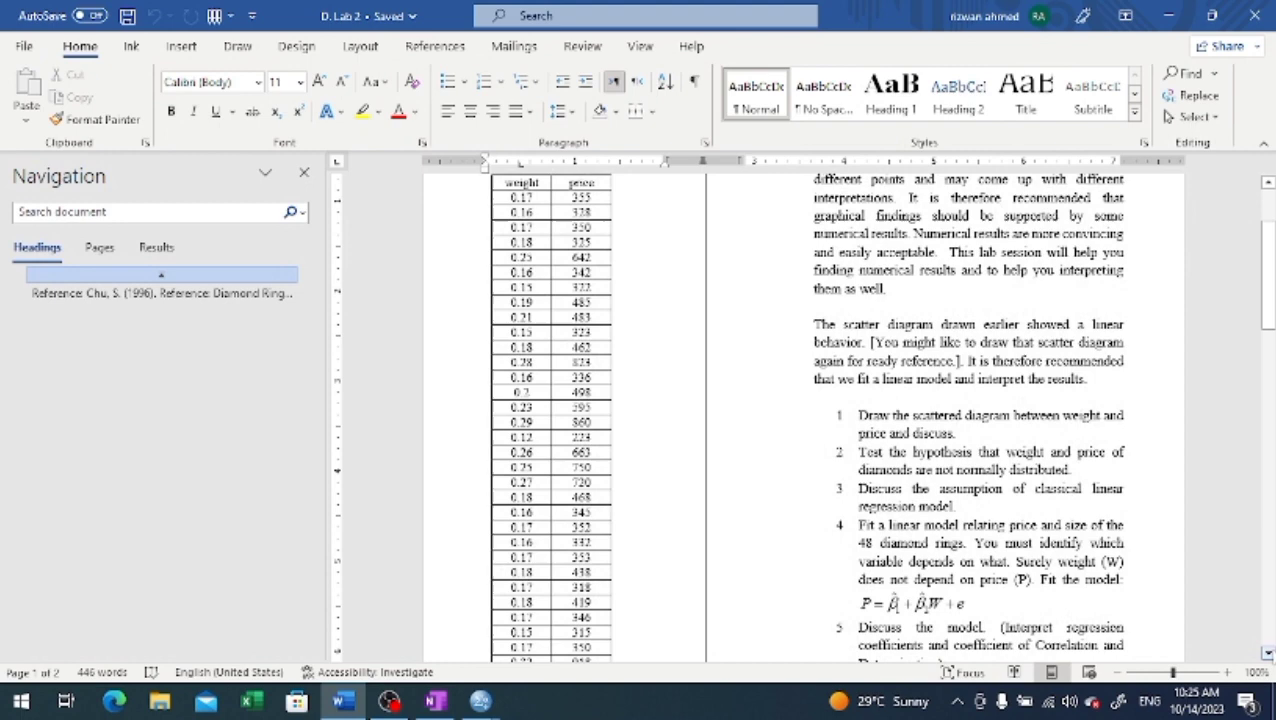
left_click(480, 702)
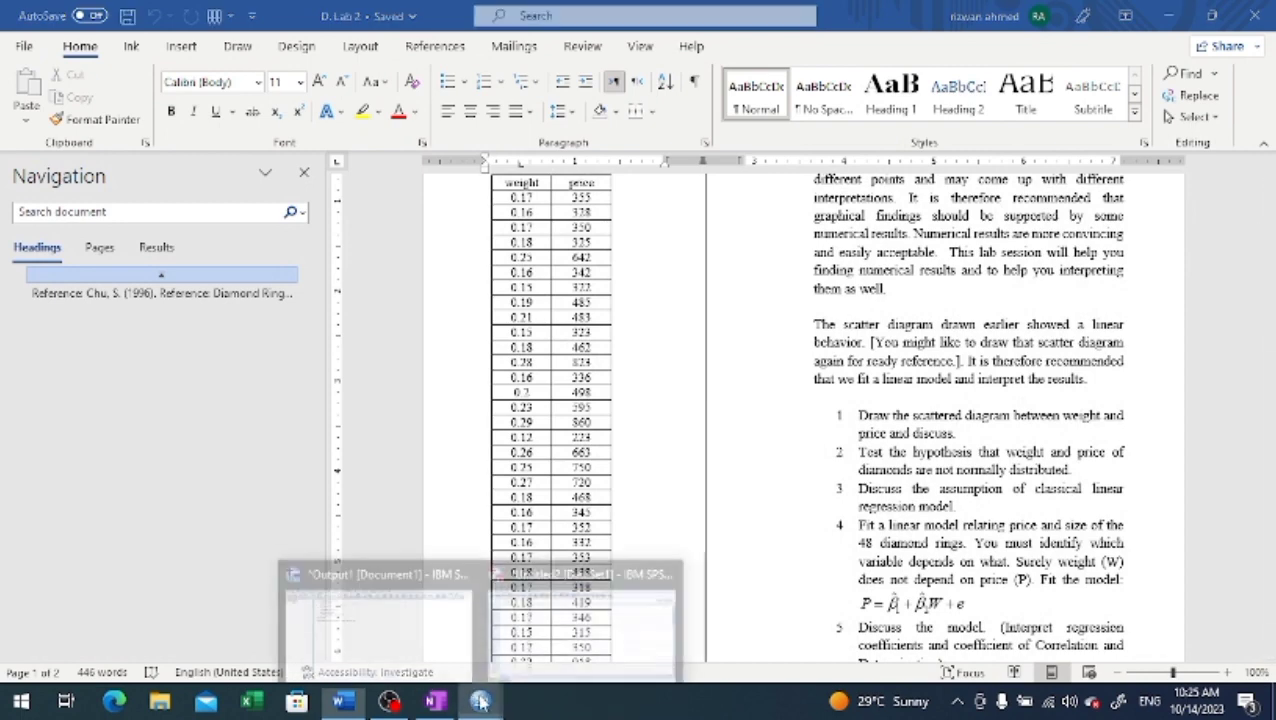
left_click(556, 612)
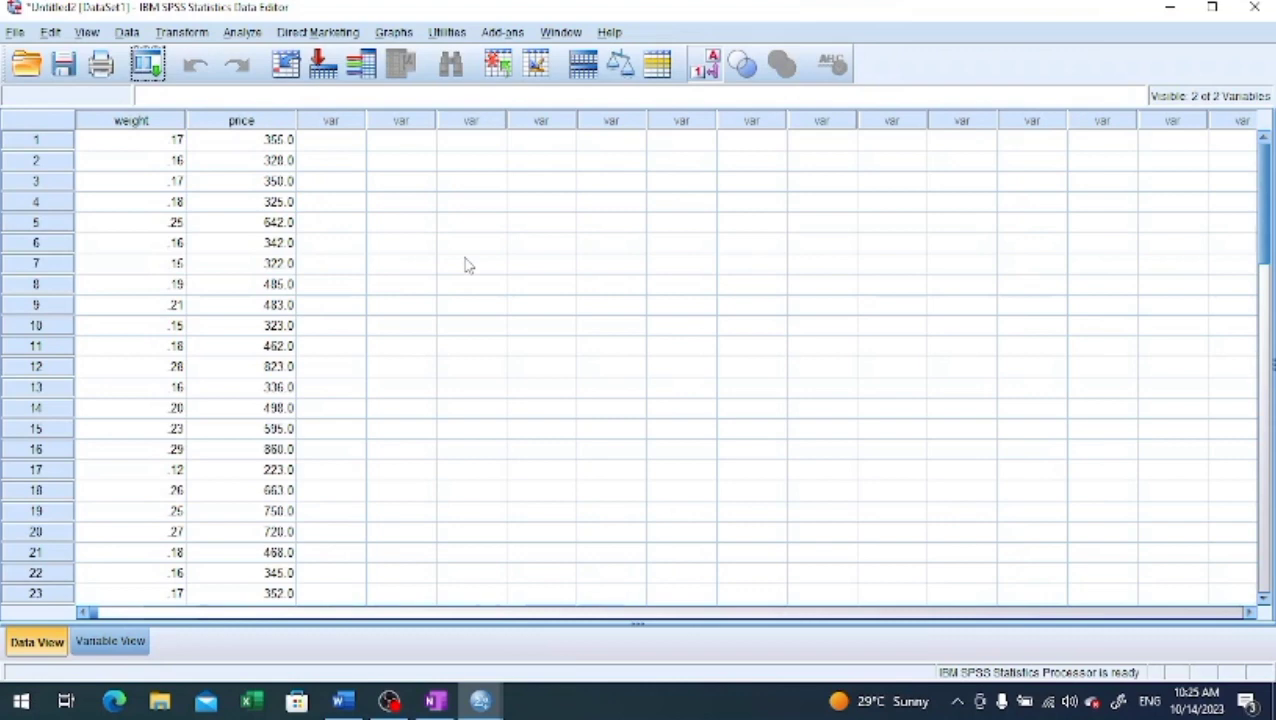
Open the Simple Scatter definition via Graphs > Legacy Dialogs > Scatter/Dot.
left_click(396, 33)
mouse_move(420, 105)
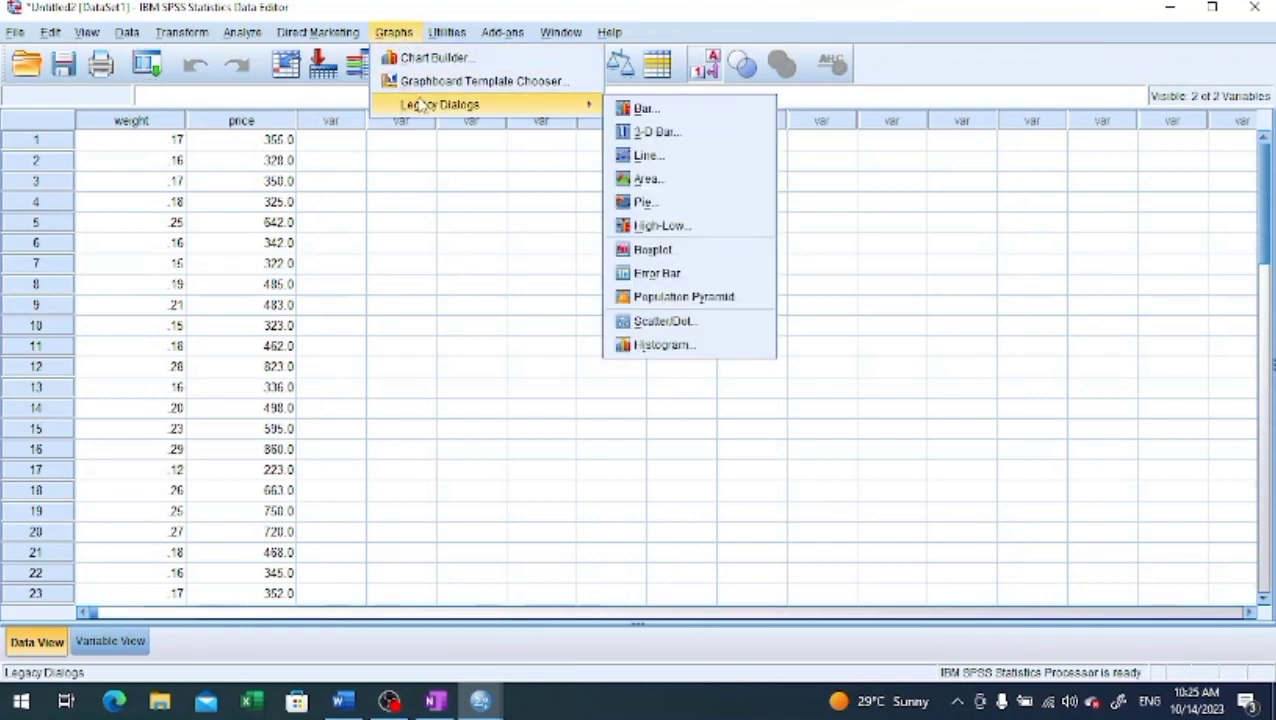
left_click(545, 110)
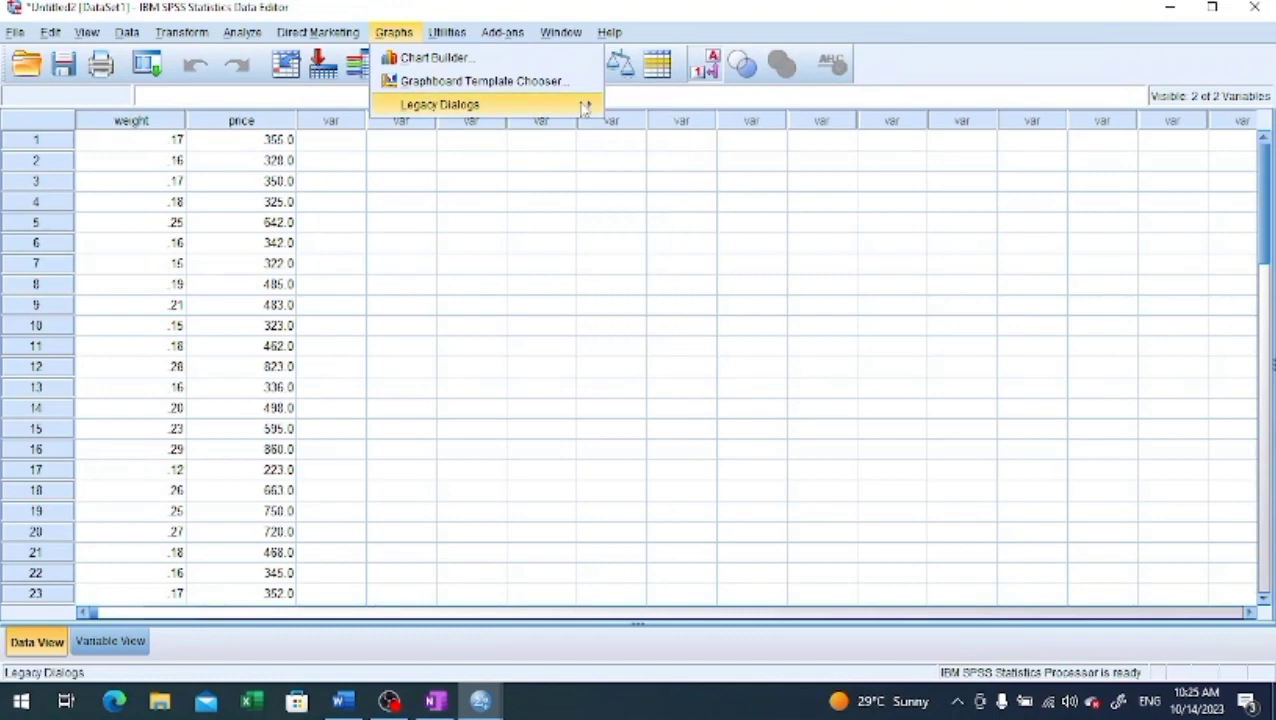
mouse_move(585, 107)
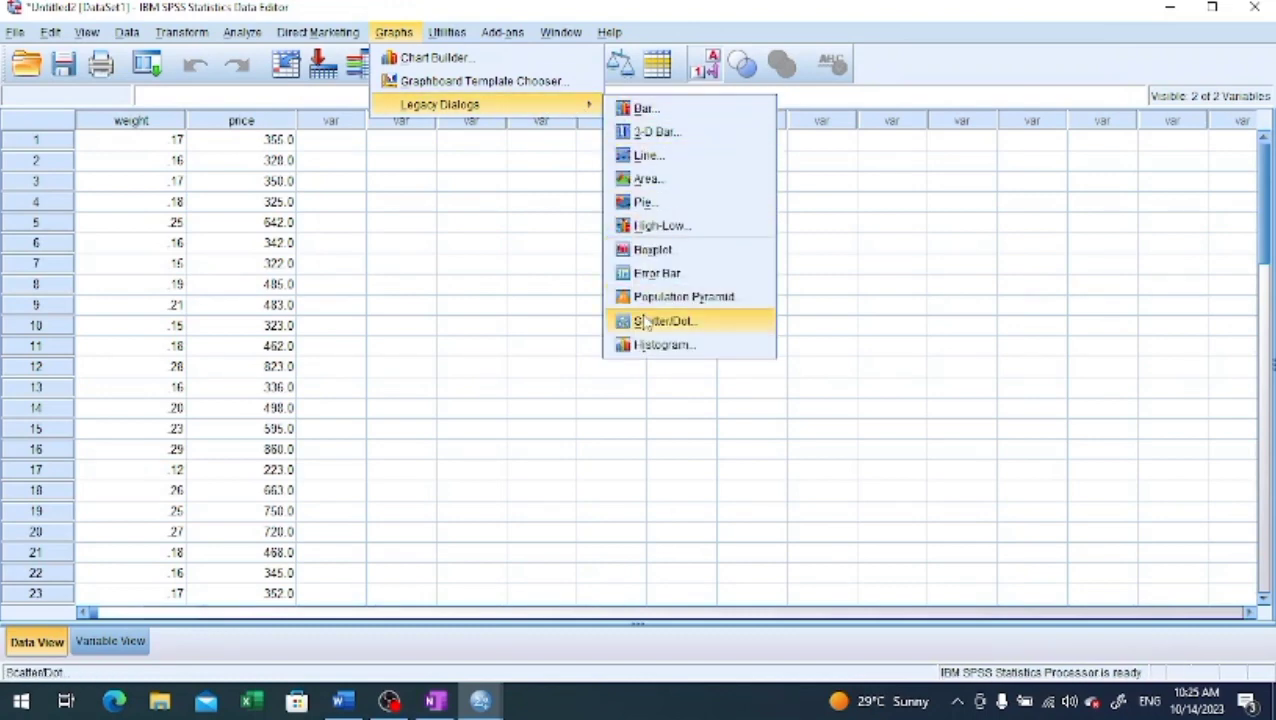
left_click(645, 321)
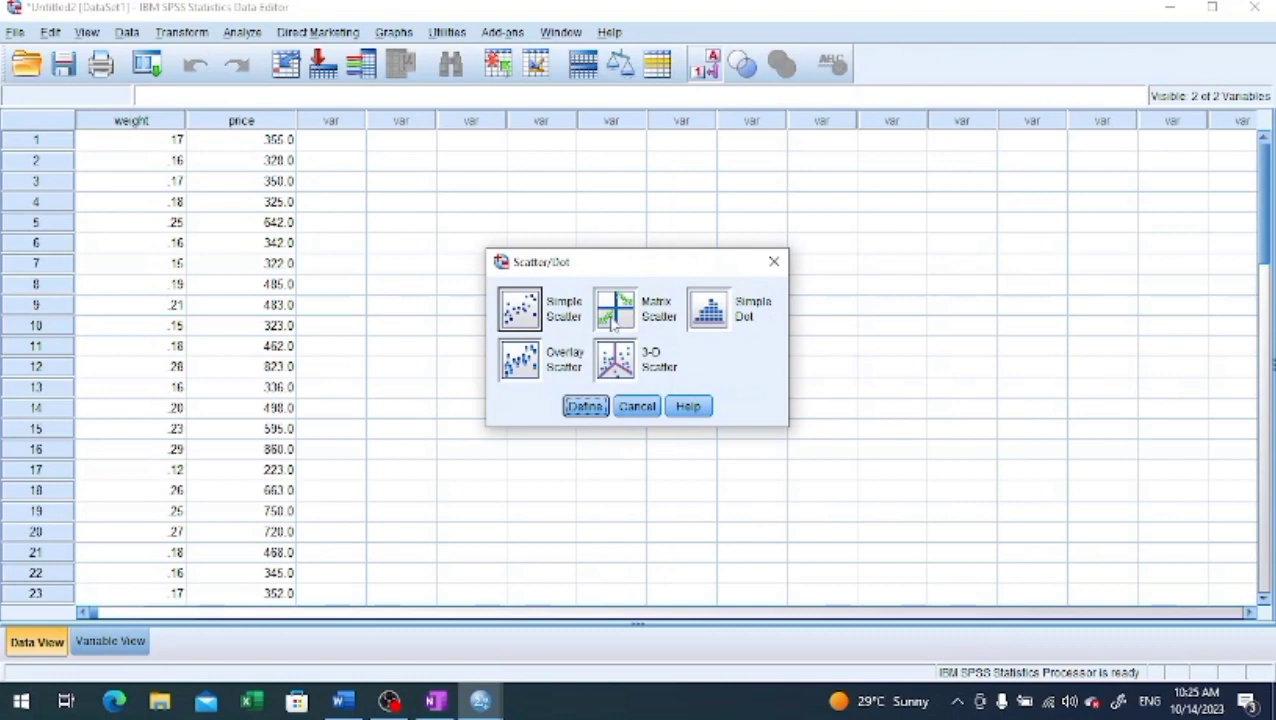
left_click(586, 407)
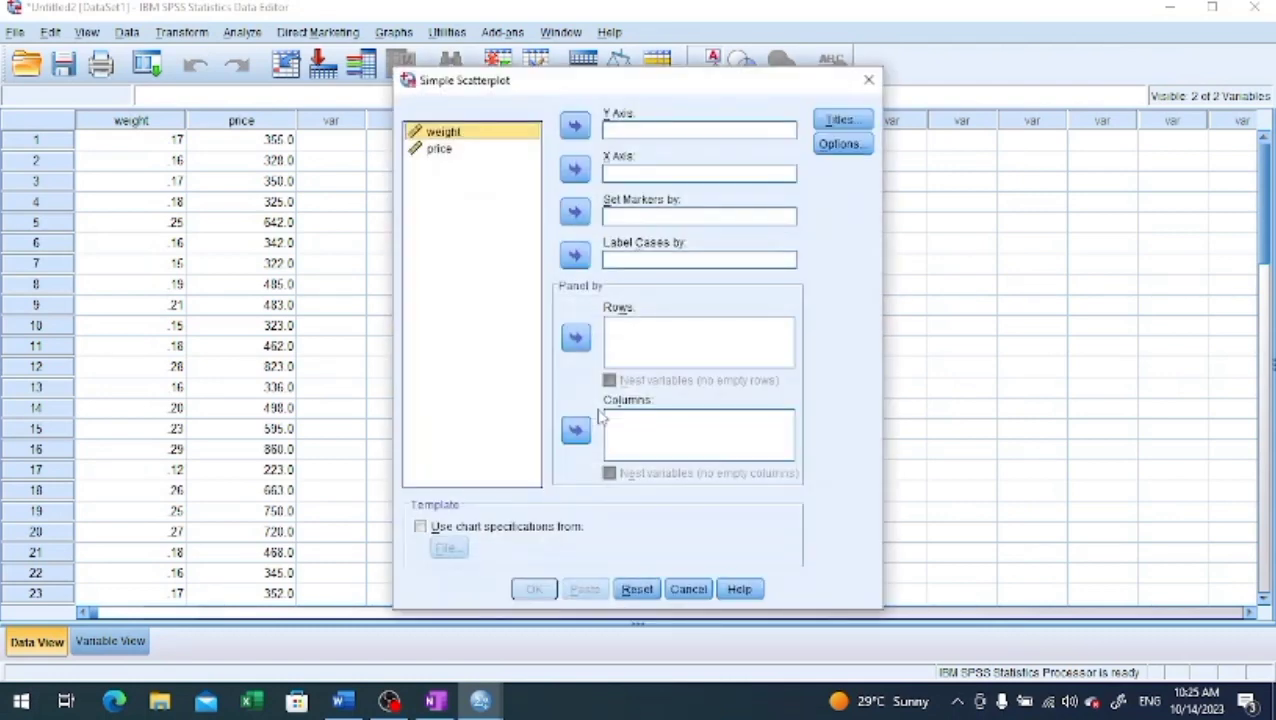
Put price on the Y axis and weight on the X axis, and paste the GRAPH syntax.
left_click(436, 154)
left_click(575, 126)
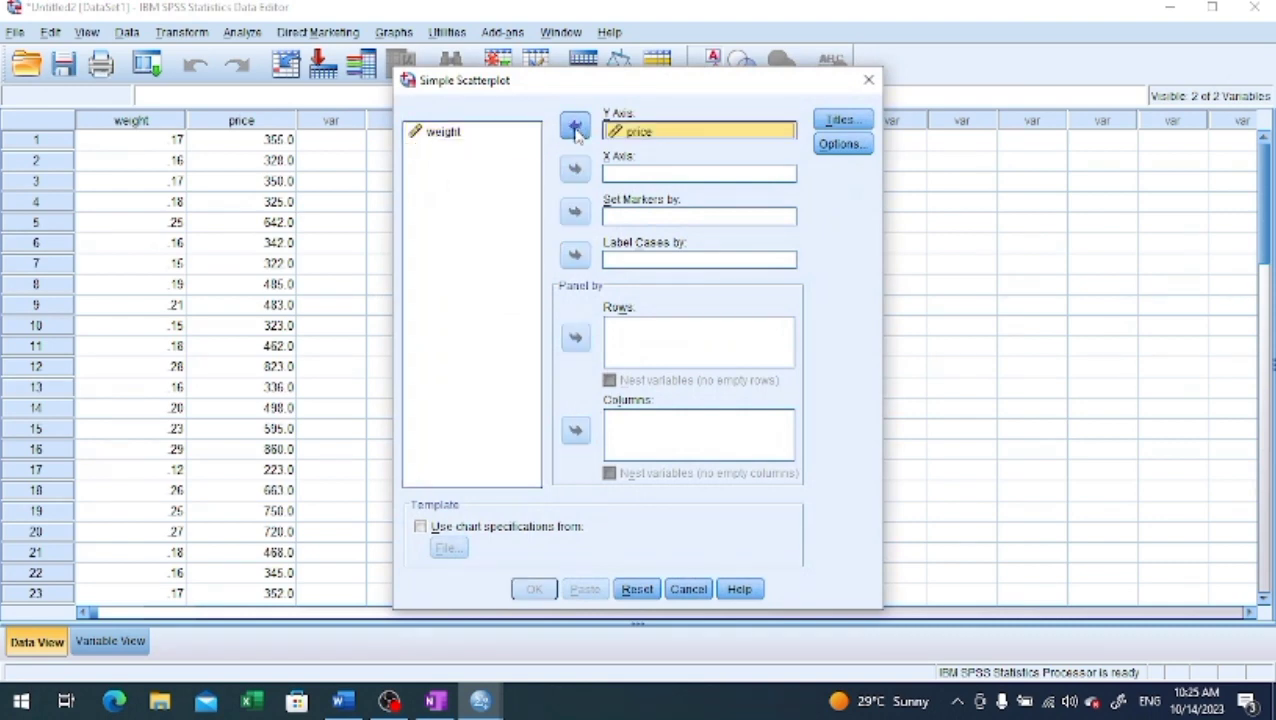
left_click(488, 135)
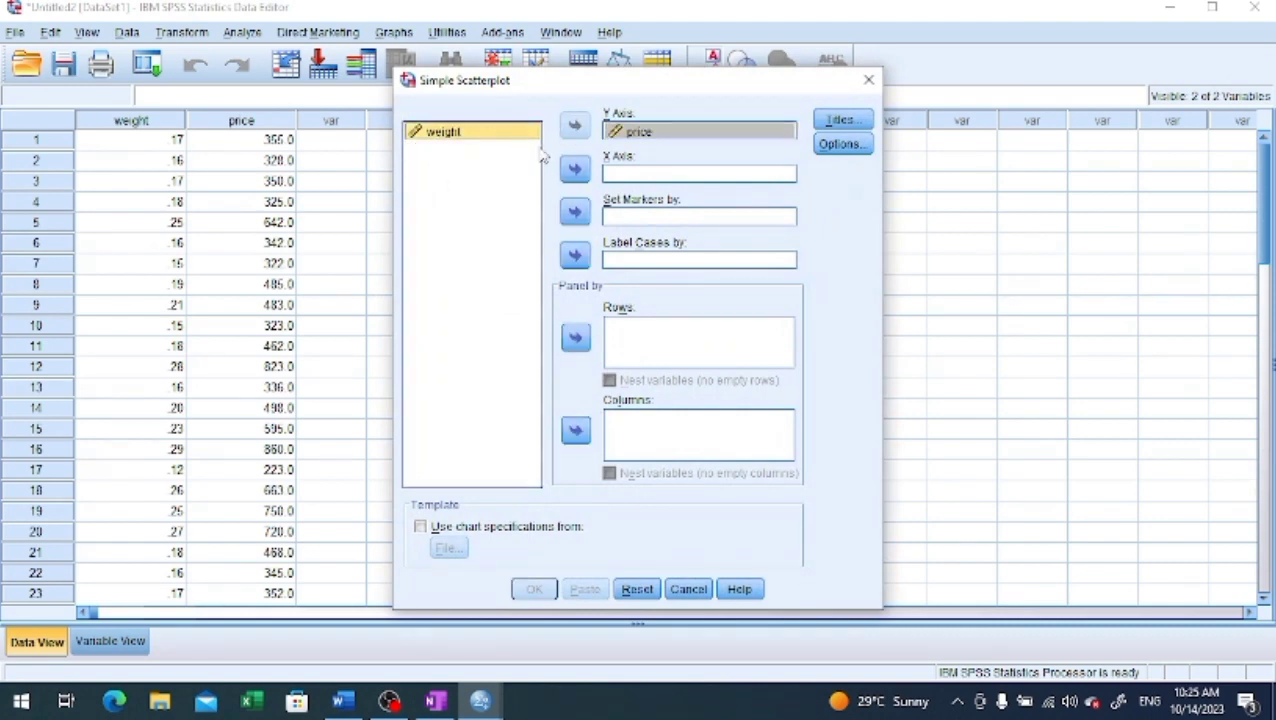
left_click(575, 170)
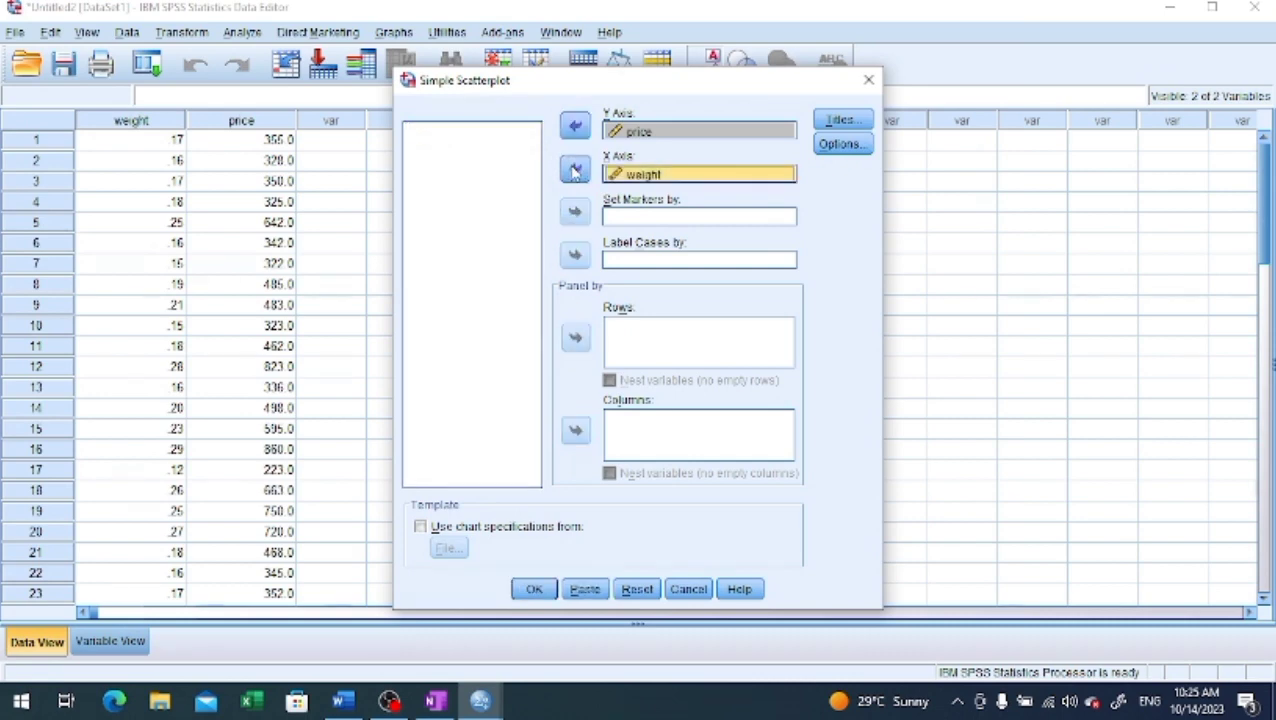
left_click(588, 593)
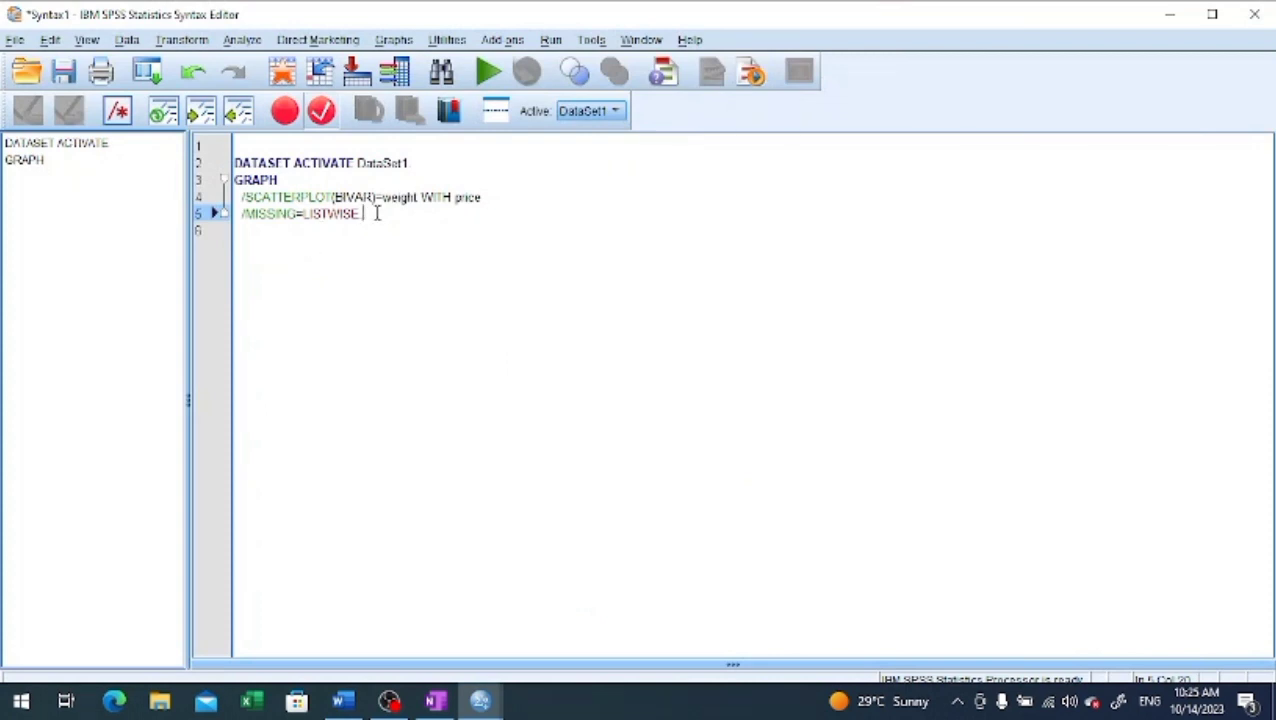
Run the pasted GRAPH syntax and select the resulting price-versus-weight scatterplot in the output.
left_click_drag(360, 215, 234, 162)
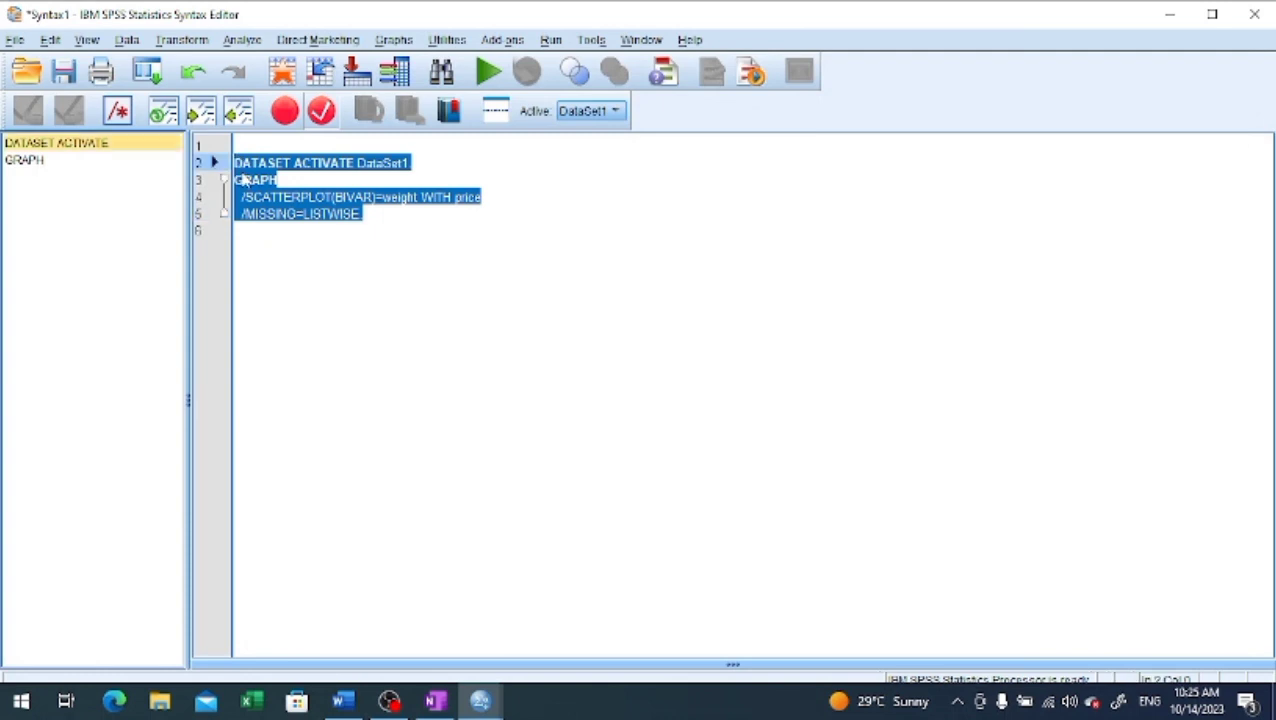
left_click(488, 71)
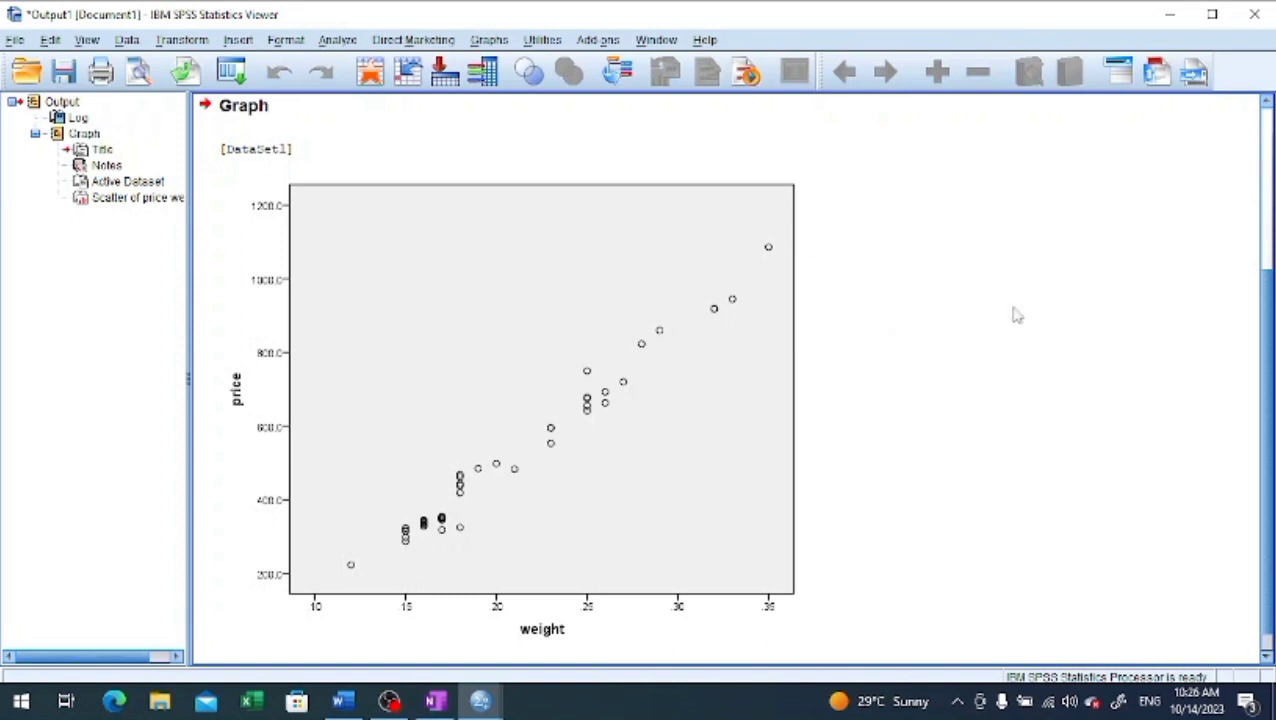
left_click(710, 516)
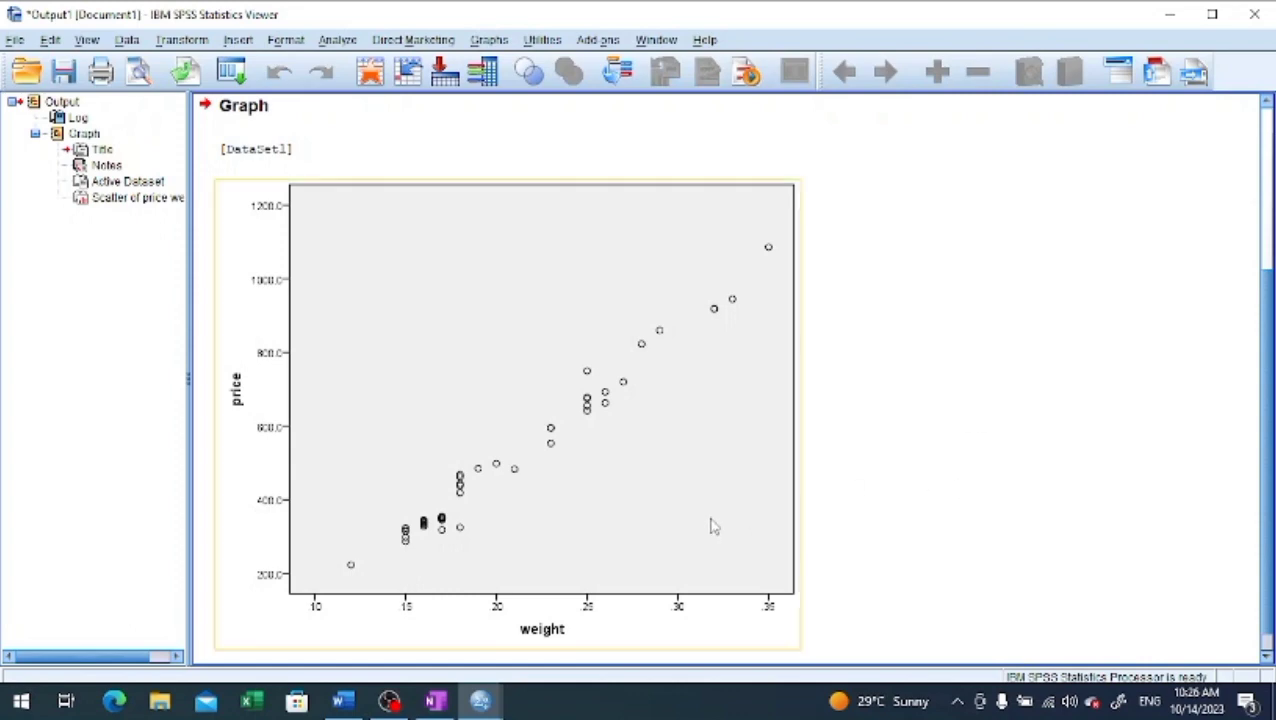
left_click(616, 454)
Open the scatterplot in the Chart Editor and add a linear total fit line, R² about 0.978.
double_click(616, 454)
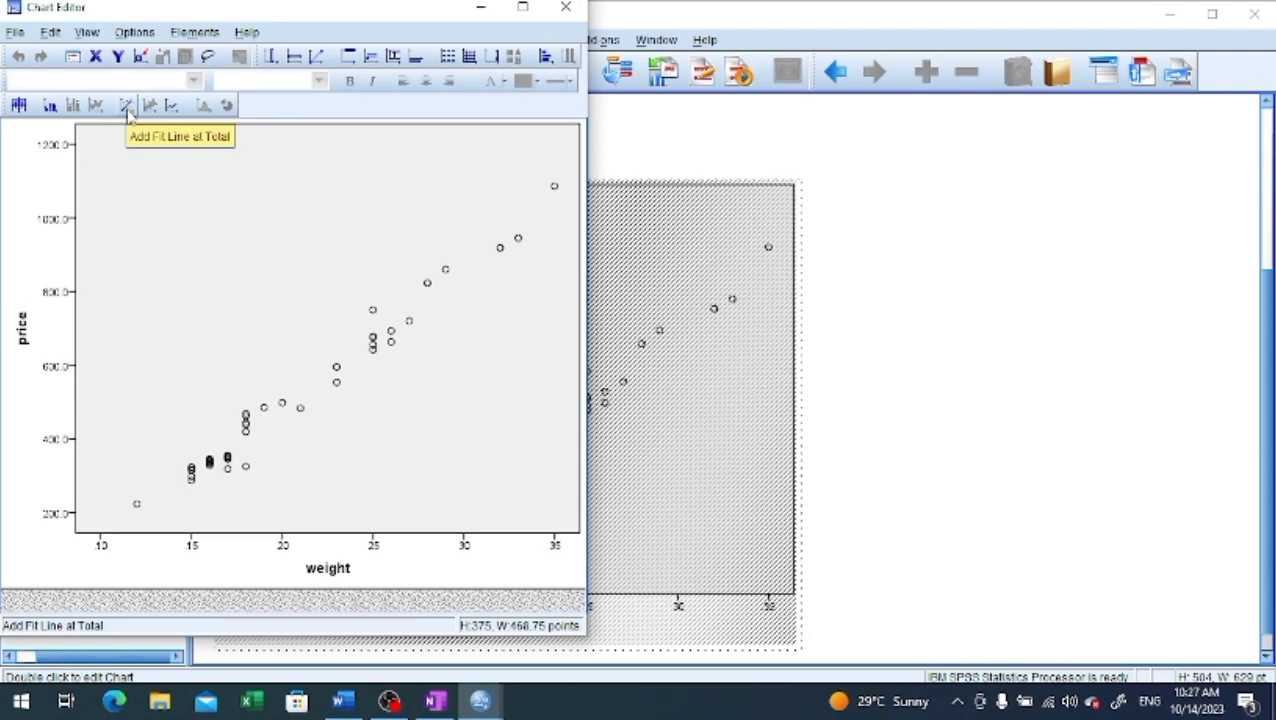
left_click(128, 113)
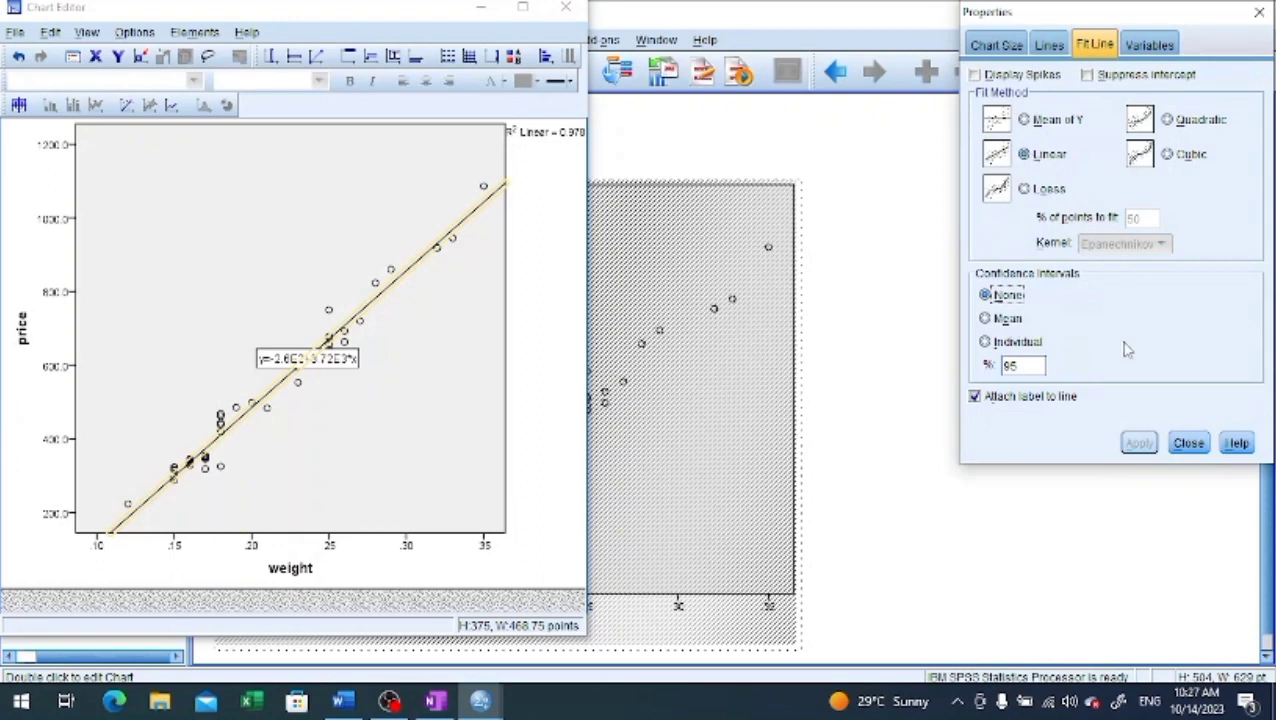
Close the Properties panel and Chart Editor, then select and deselect the scatterplot in the Viewer.
left_click(1187, 443)
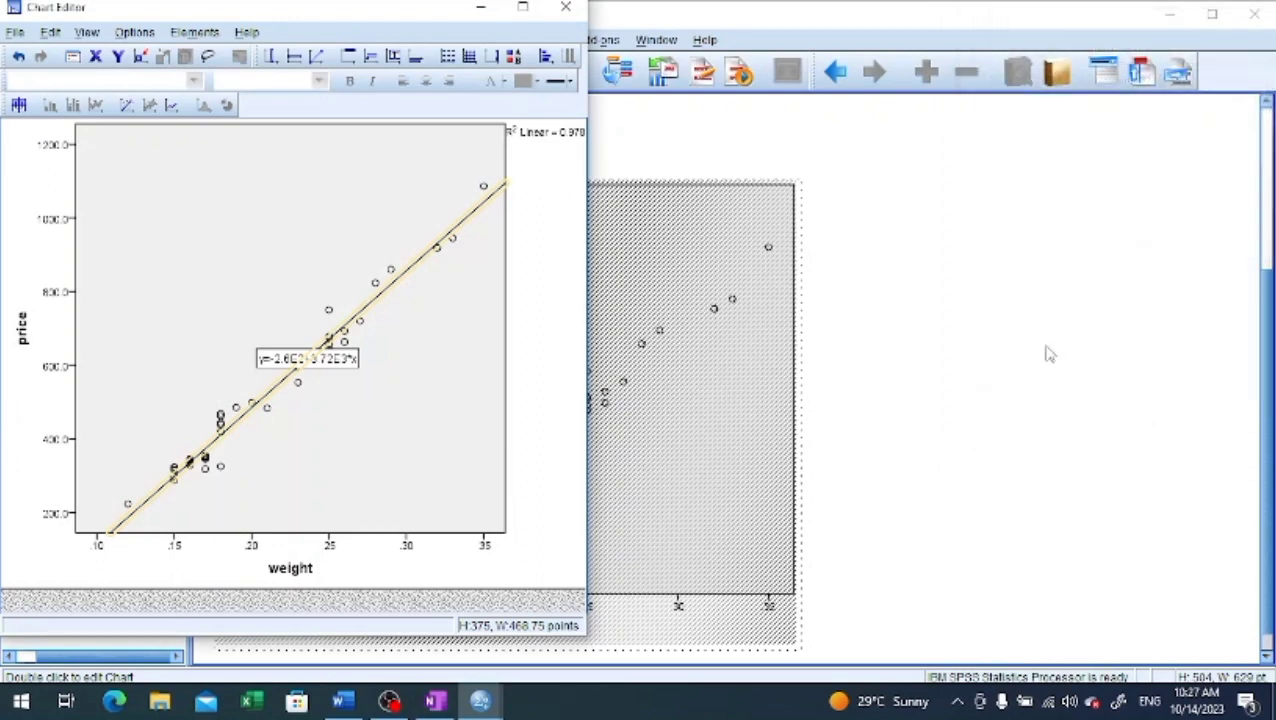
left_click(565, 7)
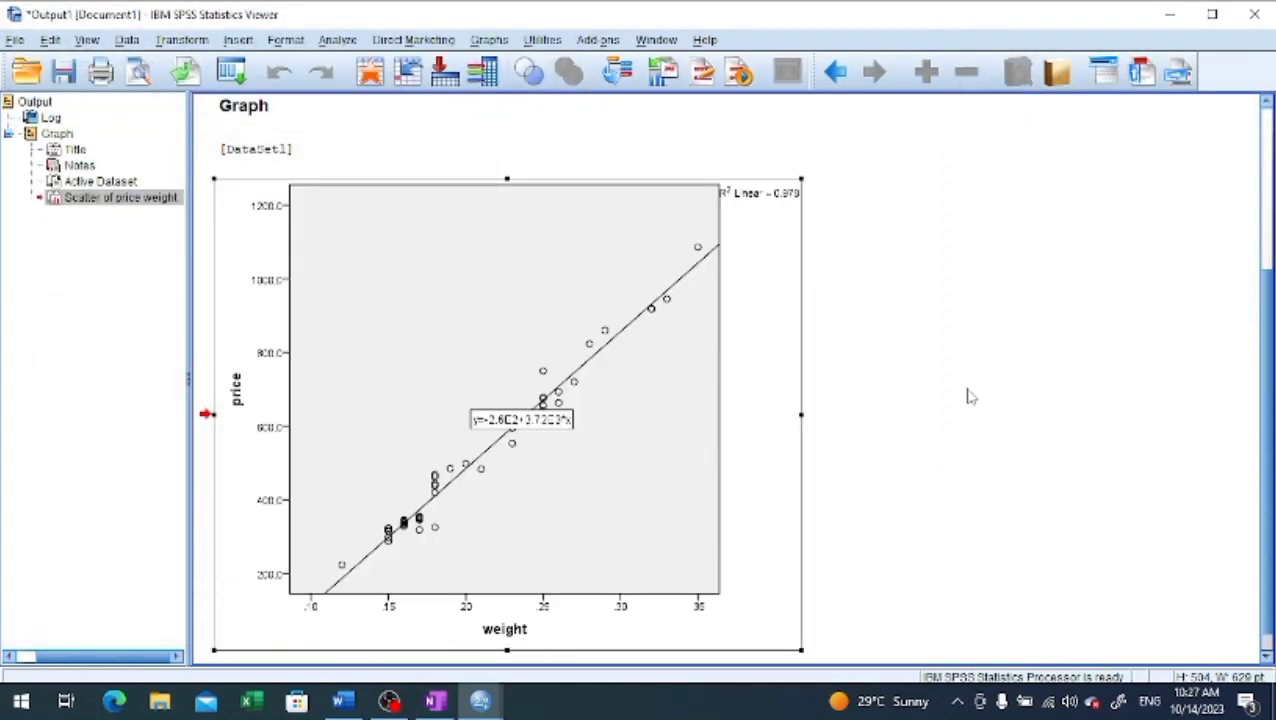
left_click(968, 395)
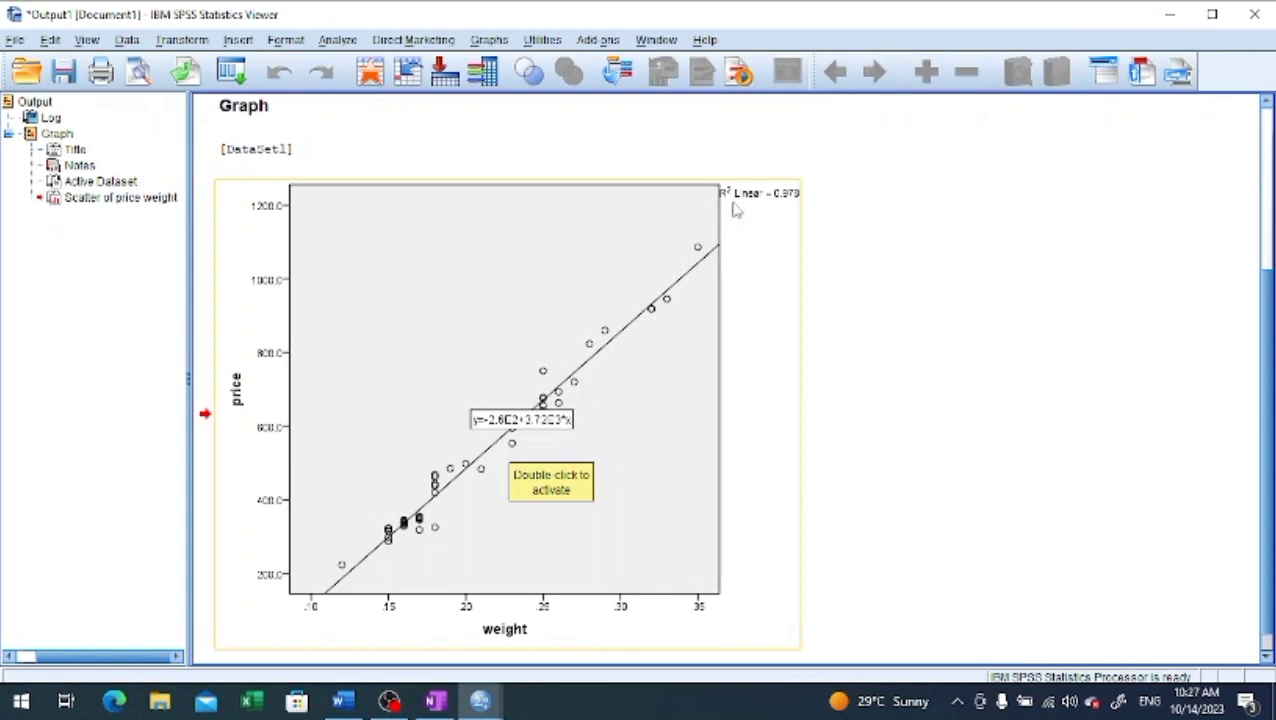
left_click(806, 202)
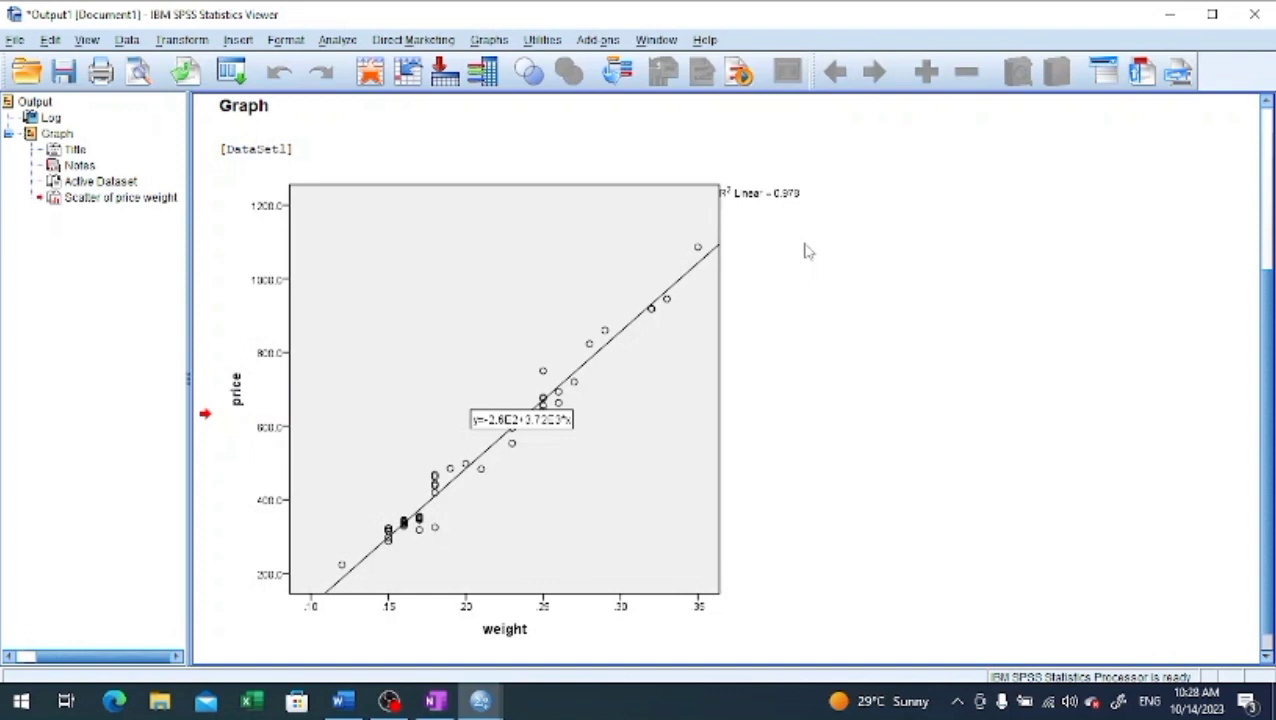
left_click(566, 437)
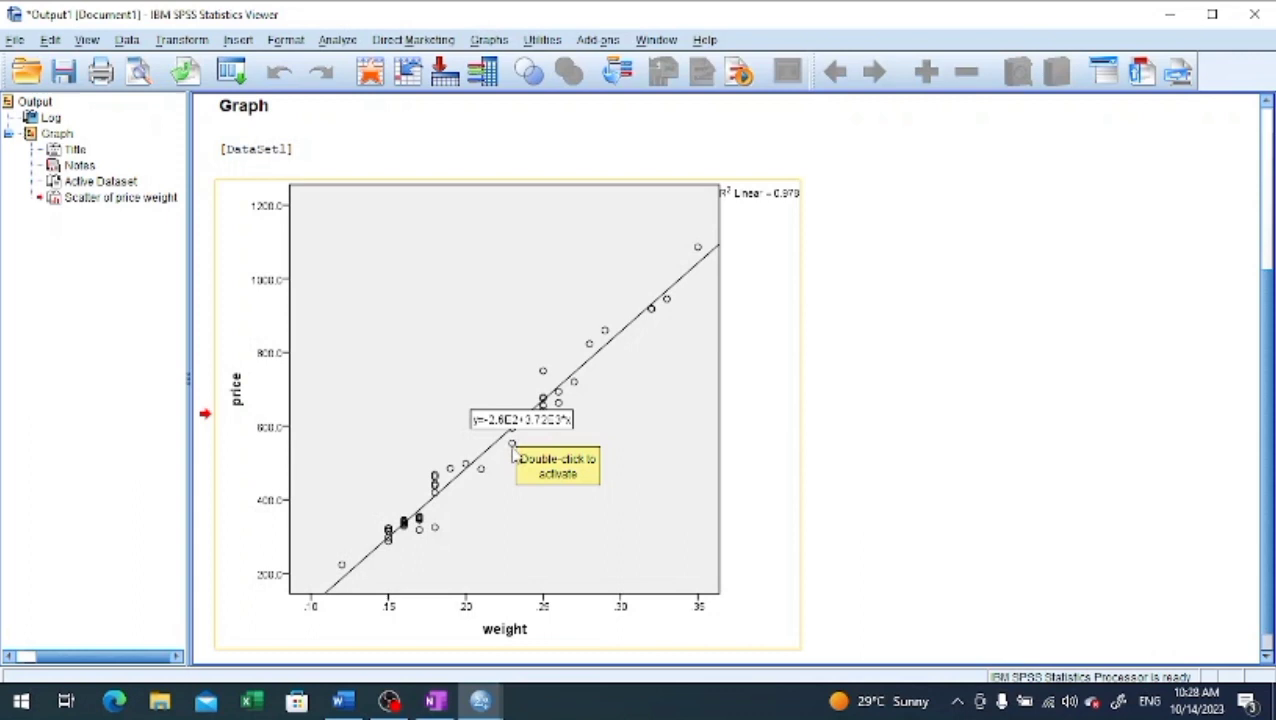
left_click(471, 652)
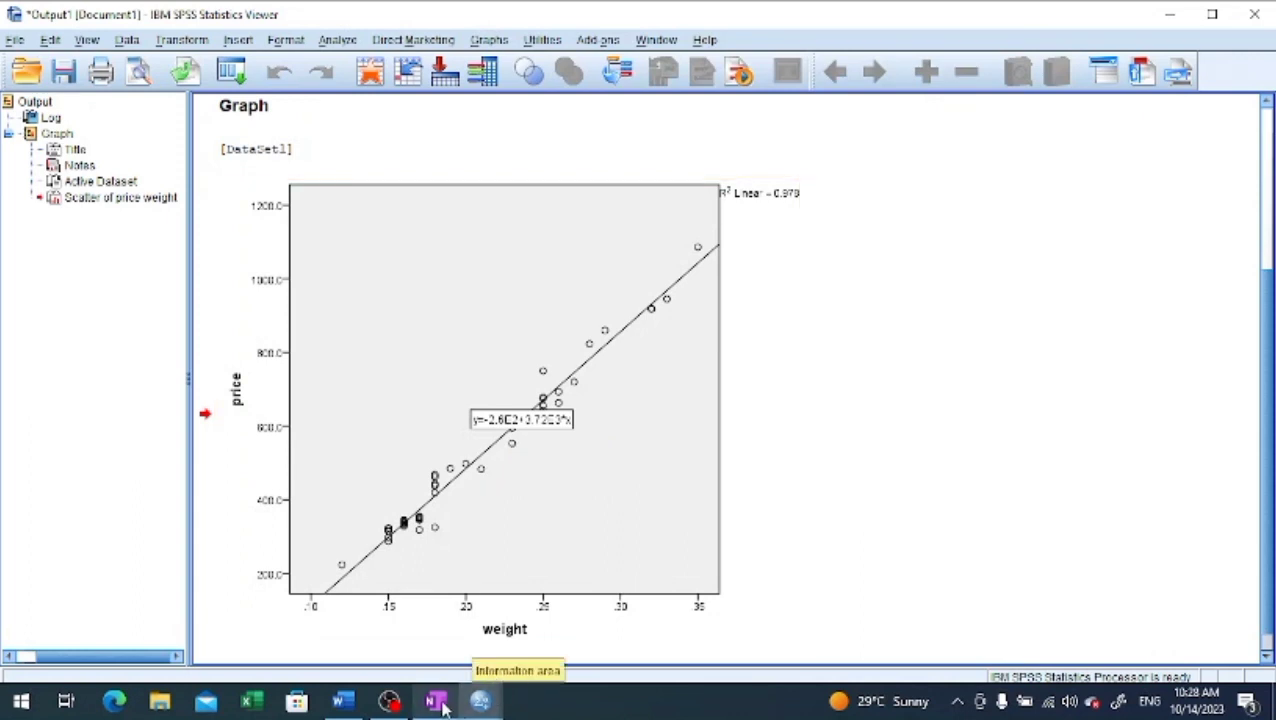
mouse_move(440, 704)
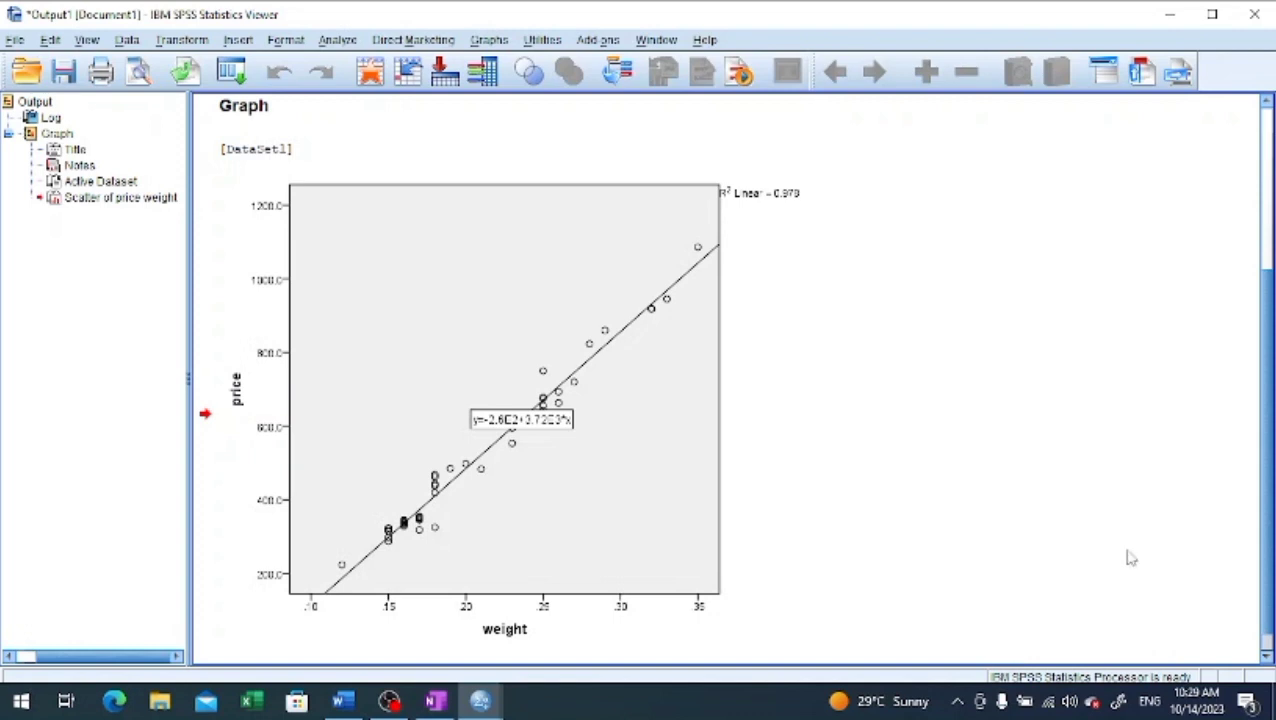
left_click(720, 534)
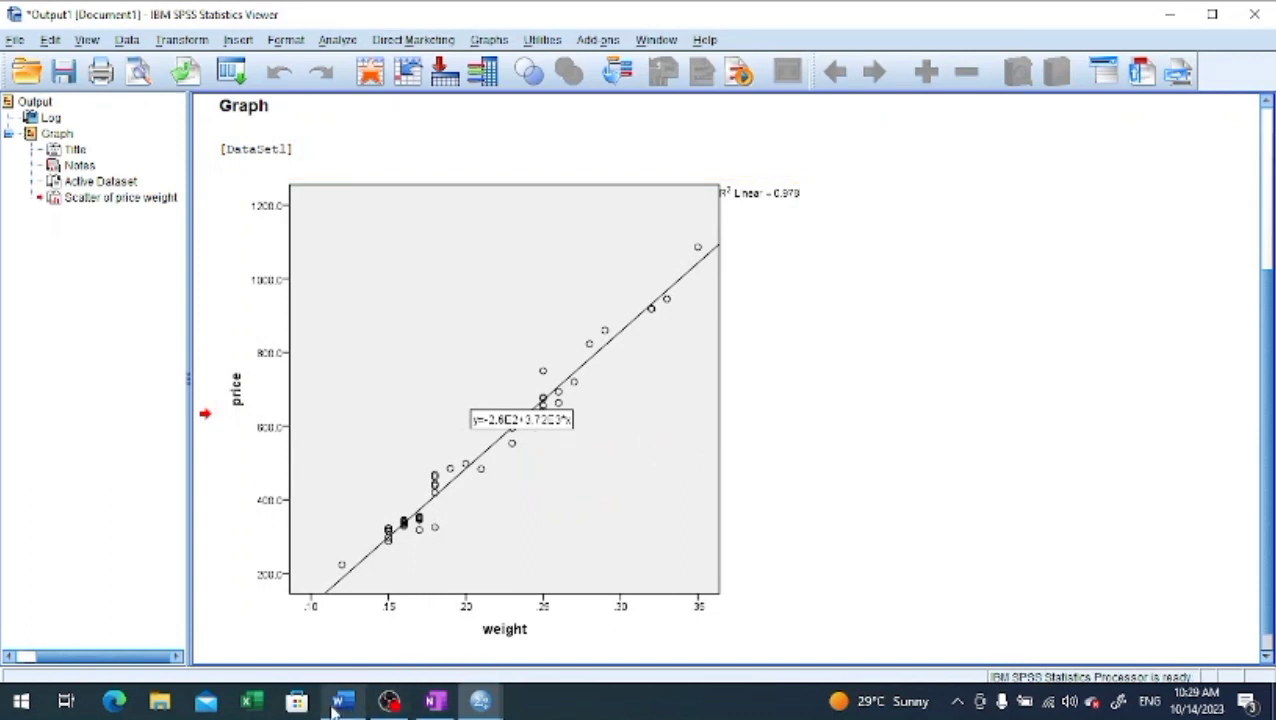
Switch to OneNote and handwrite ŷ = -2.6E2 + 3.72E3 * x with the pen.
left_click(436, 704)
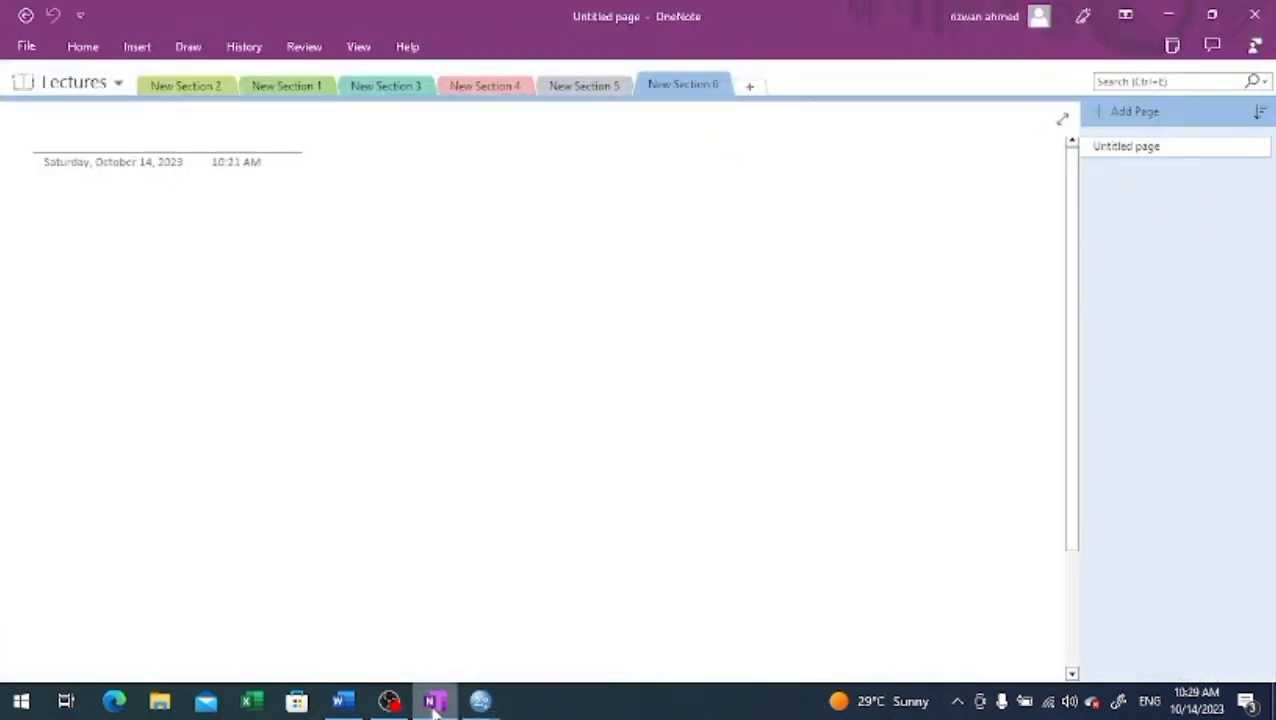
mouse_move(359, 142)
left_mouse_down()
mouse_move(367, 162)
mouse_move(367, 119)
mouse_move(409, 142)
left_mouse_up()
left_click_drag(397, 148, 510, 152)
left_click_drag(492, 144, 536, 150)
mouse_move(544, 142)
left_mouse_down()
mouse_move(564, 142)
mouse_move(553, 152)
mouse_move(579, 139)
mouse_move(574, 149)
mouse_move(605, 157)
mouse_move(644, 141)
mouse_move(740, 147)
left_mouse_up()
left_click(591, 142)
left_click(693, 142)
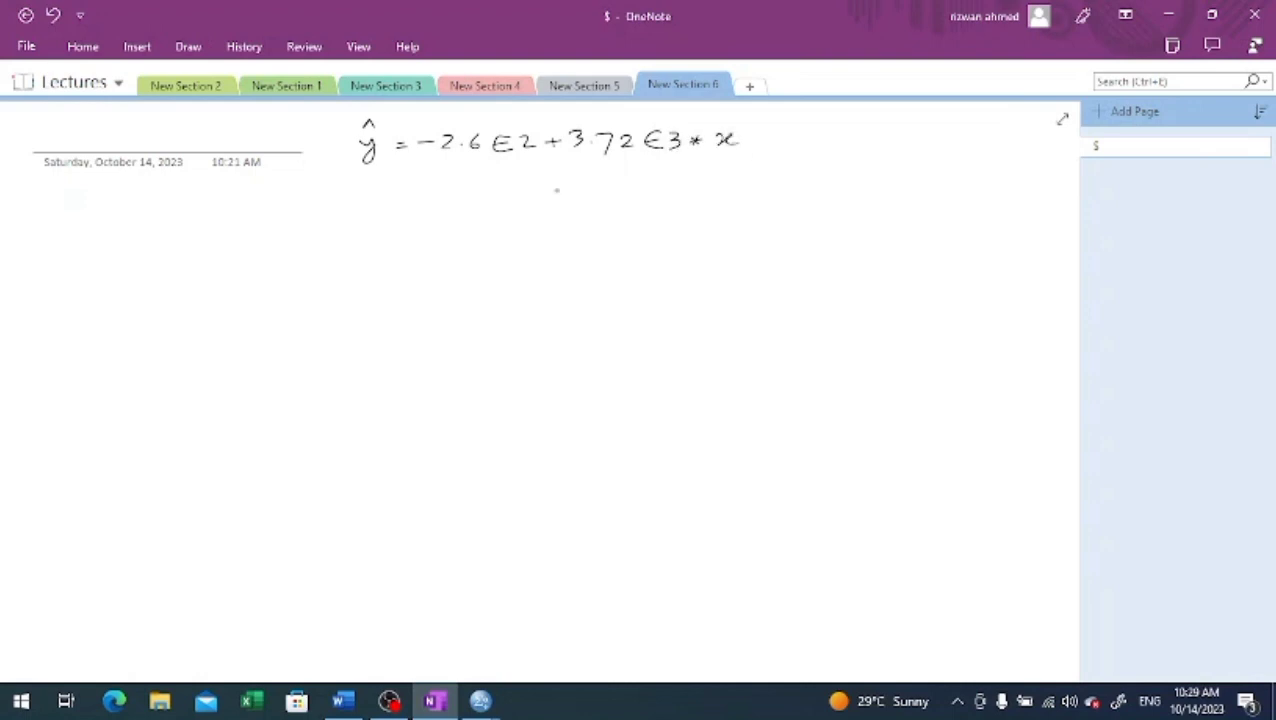
Begin a second line with ŷ = and note E2 = 100 and E3 = 1000 beside the equation.
mouse_move(347, 192)
left_mouse_down()
mouse_move(350, 214)
mouse_move(364, 181)
mouse_move(390, 194)
left_mouse_up()
left_click_drag(377, 199, 392, 199)
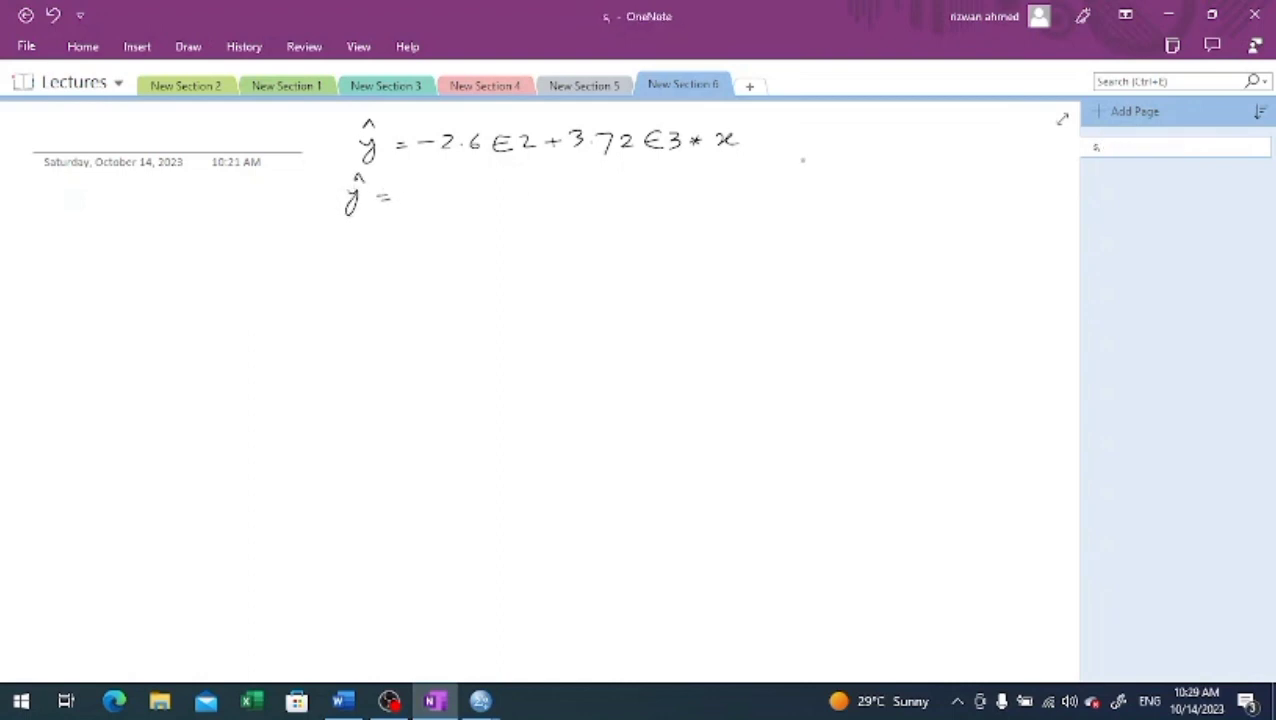
left_click_drag(852, 130, 853, 140)
mouse_move(862, 134)
left_mouse_down()
mouse_move(878, 147)
mouse_move(903, 138)
left_mouse_up()
left_click_drag(888, 145, 957, 136)
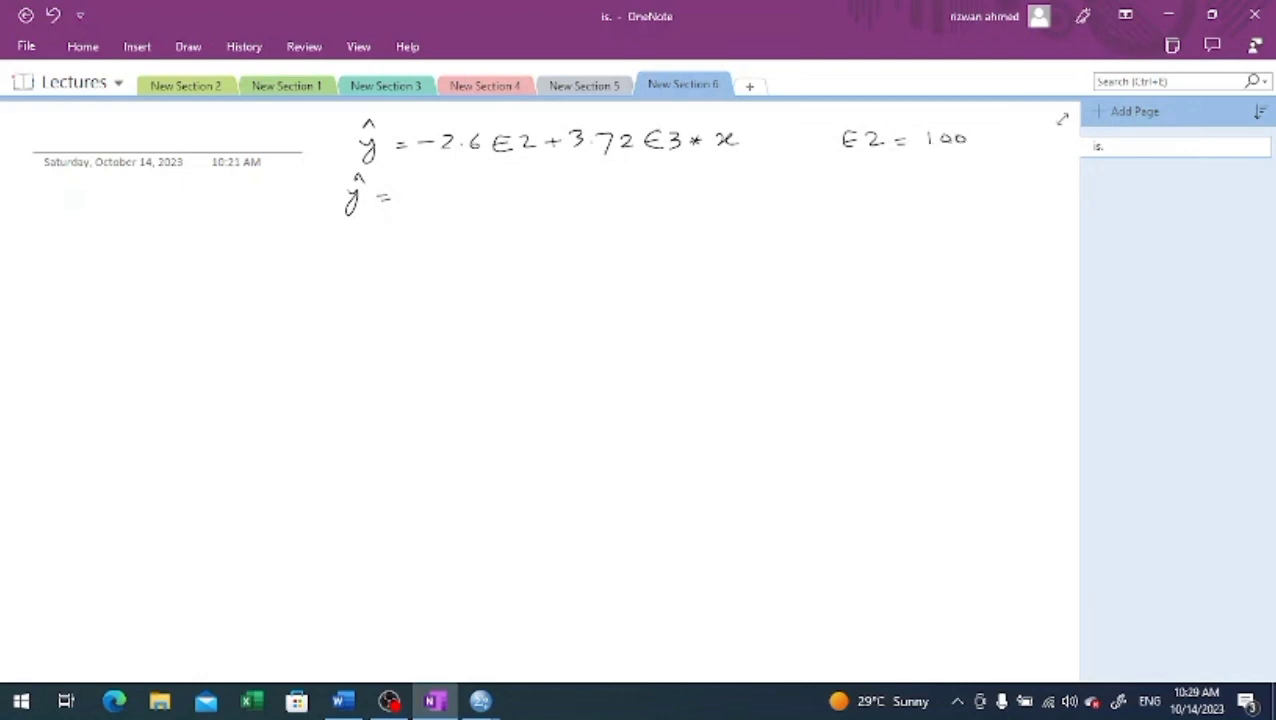
mouse_move(877, 161)
left_mouse_down()
mouse_move(877, 177)
mouse_move(920, 175)
left_mouse_up()
mouse_move(937, 161)
left_mouse_down()
mouse_move(936, 177)
mouse_move(984, 165)
left_mouse_up()
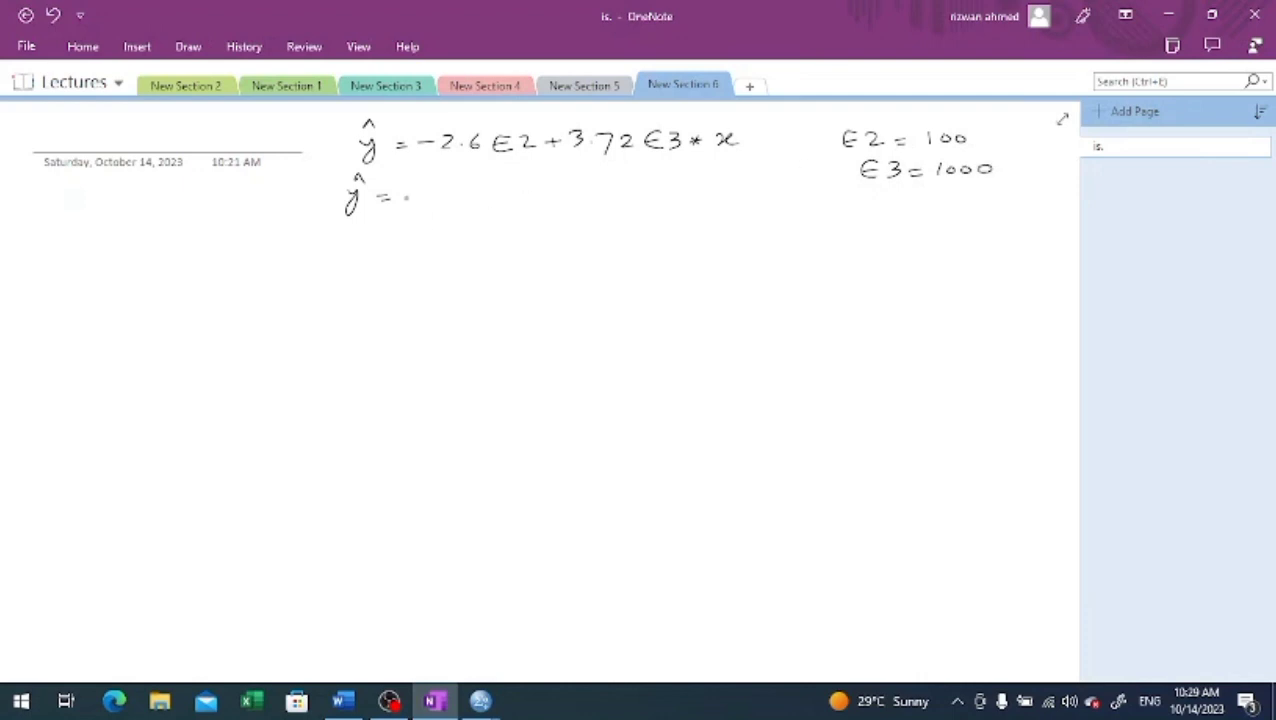
Write the substituted line ŷ = -2.6 × 100 + 3.72 × 1000 x.
left_click_drag(405, 197, 421, 196)
left_click_drag(427, 189, 444, 204)
left_click_drag(452, 199, 491, 207)
mouse_move(491, 194)
left_mouse_down()
mouse_move(481, 208)
mouse_move(493, 209)
left_mouse_up()
mouse_move(505, 190)
left_mouse_down()
mouse_move(505, 204)
mouse_move(519, 191)
mouse_move(568, 195)
mouse_move(562, 205)
mouse_move(590, 194)
mouse_move(584, 205)
left_mouse_up()
left_click_drag(602, 194, 648, 205)
left_click_drag(667, 197, 670, 205)
mouse_move(669, 191)
left_mouse_down()
mouse_move(657, 206)
mouse_move(698, 193)
mouse_move(760, 204)
left_mouse_up()
left_click_drag(776, 187, 779, 201)
Write the third line ŷ = -260 + 3720x and begin the price equation with p.
left_click_drag(392, 249, 410, 248)
mouse_move(394, 254)
left_mouse_down()
mouse_move(458, 239)
mouse_move(472, 254)
mouse_move(499, 241)
mouse_move(536, 250)
left_mouse_up()
mouse_move(526, 242)
left_mouse_down()
mouse_move(526, 258)
mouse_move(562, 243)
mouse_move(555, 256)
mouse_move(618, 255)
mouse_move(625, 242)
mouse_move(665, 252)
left_mouse_up()
mouse_move(352, 246)
left_mouse_down()
mouse_move(368, 244)
mouse_move(350, 272)
mouse_move(357, 229)
mouse_move(364, 240)
left_mouse_up()
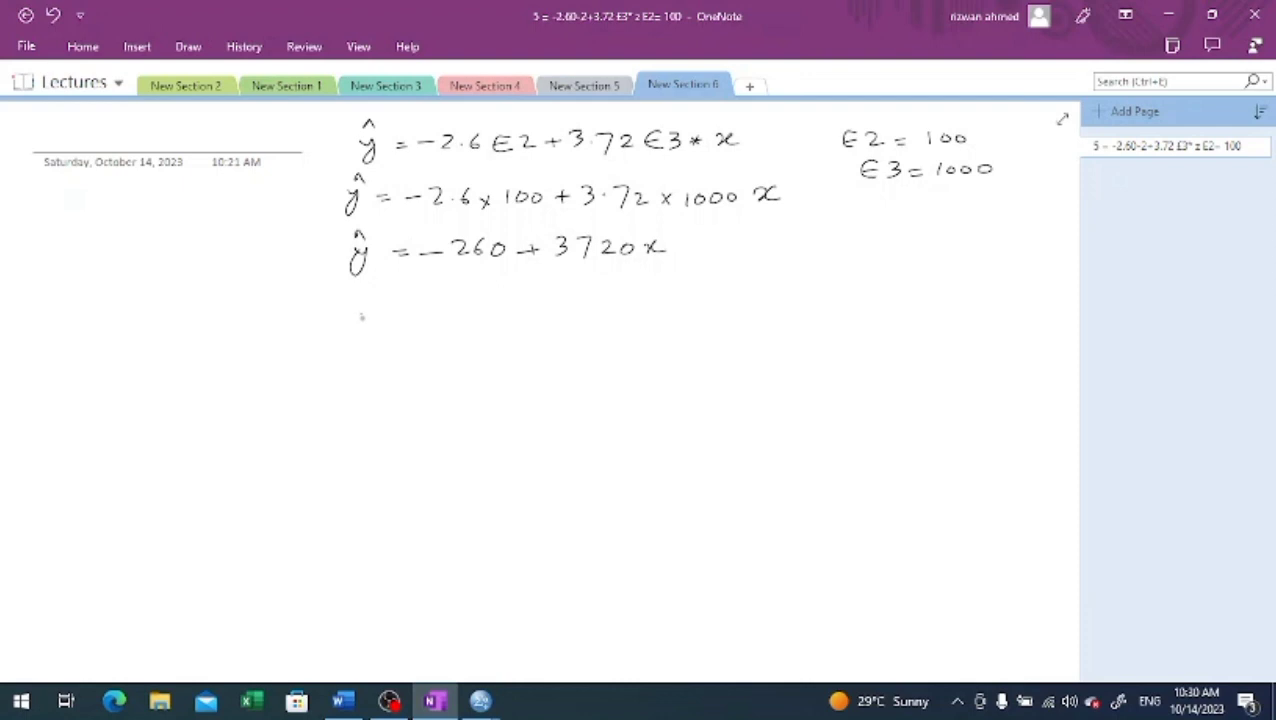
mouse_move(362, 314)
left_mouse_down()
mouse_move(362, 350)
mouse_move(366, 292)
mouse_move(374, 305)
left_mouse_up()
Complete the price equation p̂ = -260 + 3720w.
left_click_drag(398, 325, 412, 324)
left_click_drag(398, 331, 455, 324)
left_click_drag(462, 316, 478, 331)
left_click_drag(490, 312, 491, 323)
mouse_move(510, 316)
left_mouse_down()
mouse_move(504, 325)
mouse_move(550, 321)
left_mouse_up()
mouse_move(541, 314)
left_mouse_down()
mouse_move(541, 335)
mouse_move(690, 314)
left_mouse_up()
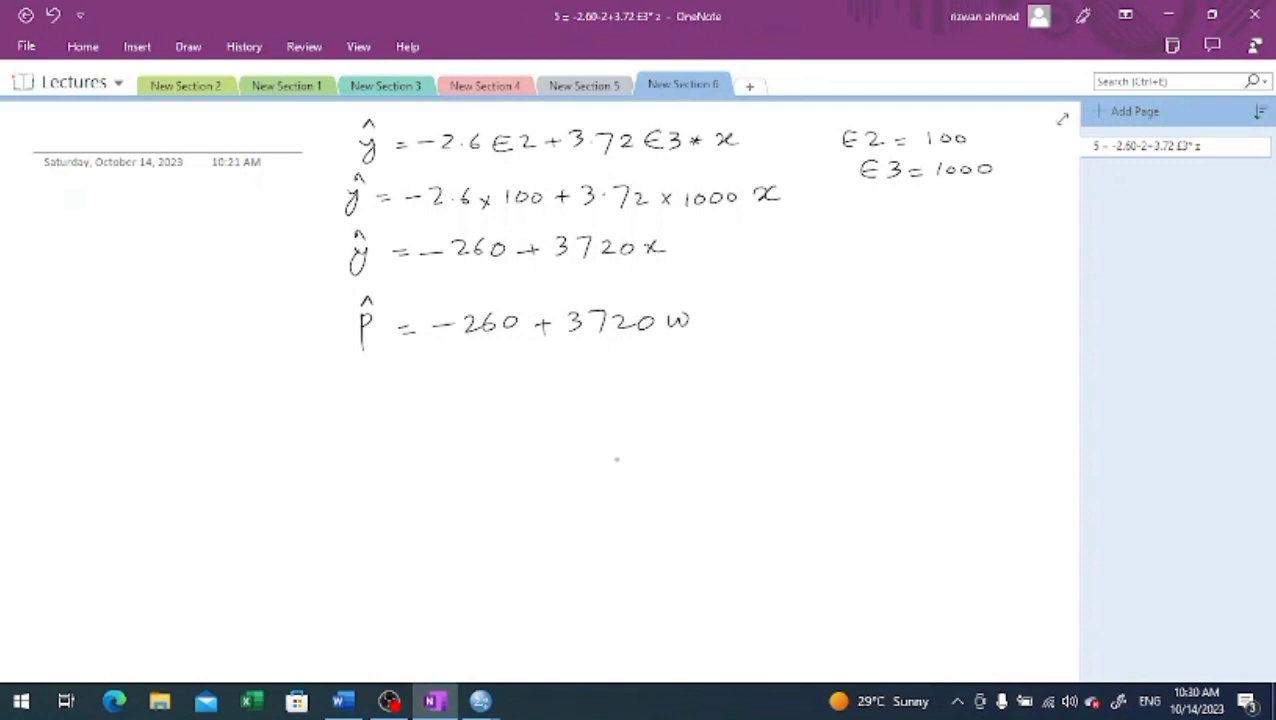
Box the price equation and draw an arrow labelling -260 as the y-intercept.
left_click_drag(342, 285, 342, 358)
mouse_move(342, 286)
left_mouse_down()
mouse_move(702, 280)
mouse_move(731, 304)
mouse_move(738, 354)
left_mouse_up()
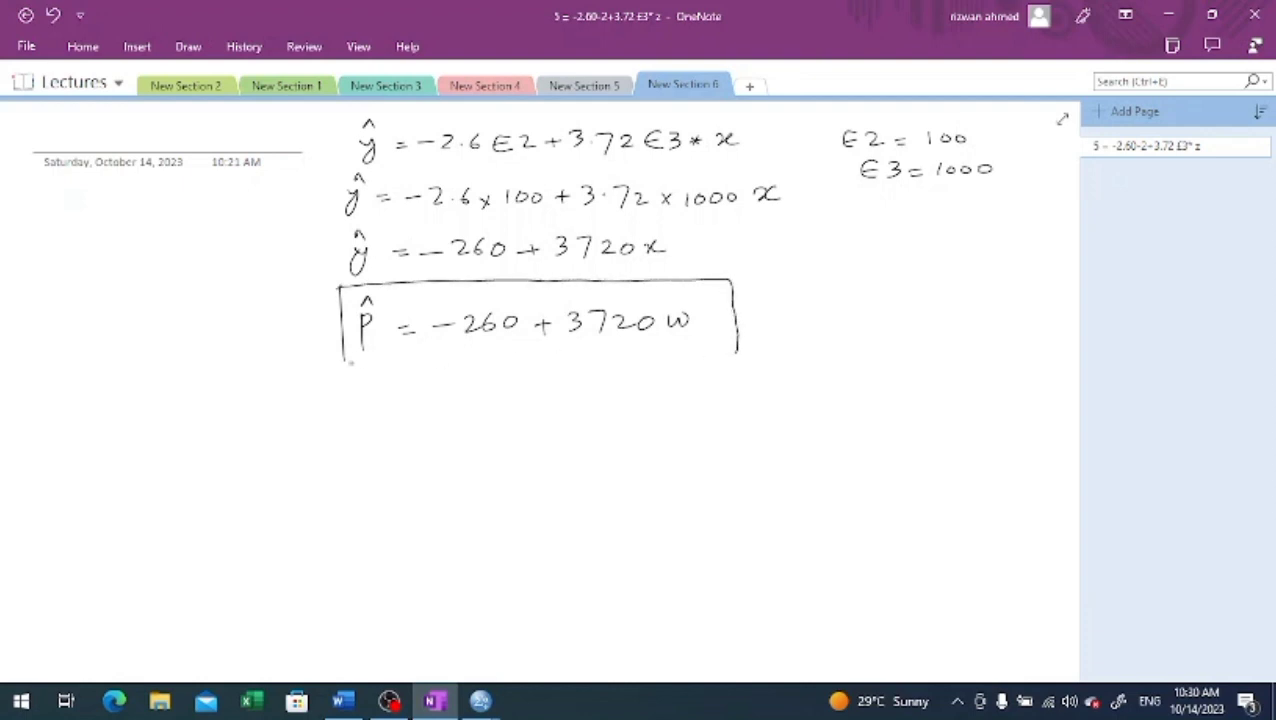
mouse_move(345, 358)
left_mouse_down()
mouse_move(362, 368)
mouse_move(738, 352)
left_mouse_up()
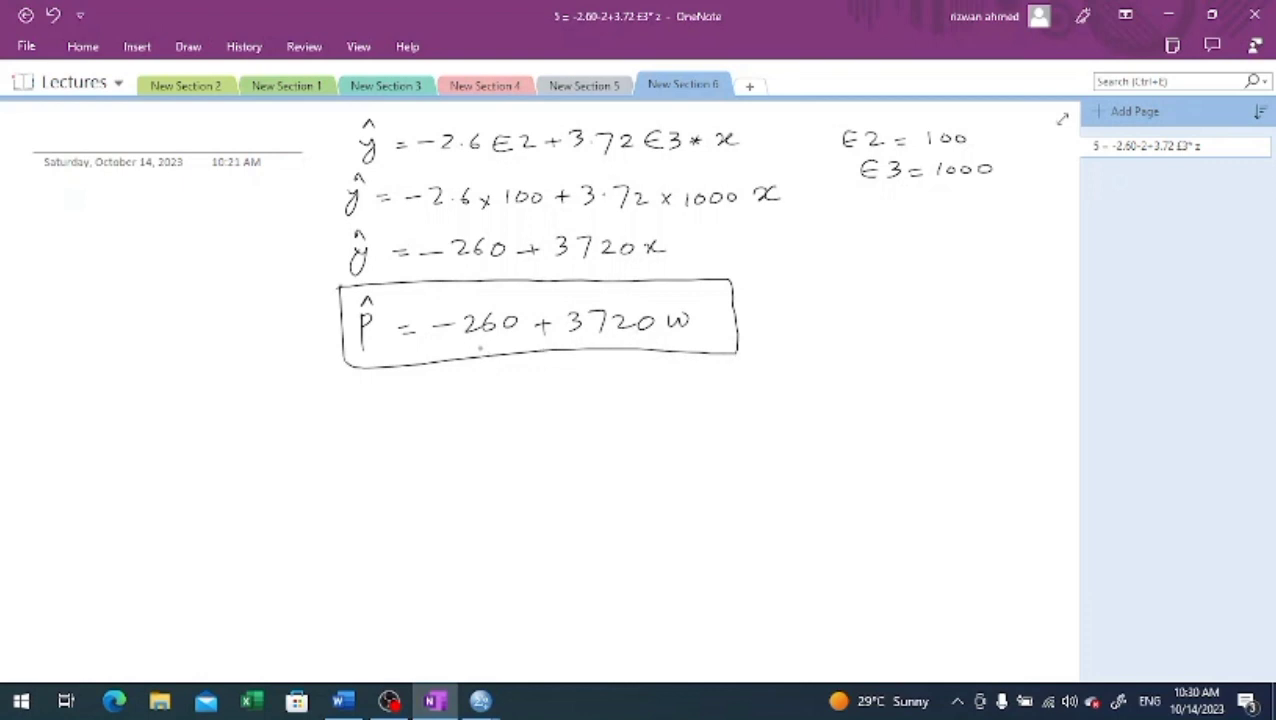
mouse_move(485, 342)
left_mouse_down()
mouse_move(440, 382)
mouse_move(455, 382)
left_mouse_up()
mouse_move(358, 402)
left_mouse_down()
mouse_move(368, 418)
mouse_move(348, 430)
mouse_move(441, 408)
left_mouse_up()
mouse_move(410, 400)
left_mouse_down()
mouse_move(476, 400)
mouse_move(478, 414)
mouse_move(500, 396)
left_mouse_up()
mouse_move(362, 436)
left_mouse_down()
mouse_move(365, 450)
mouse_move(396, 443)
left_mouse_up()
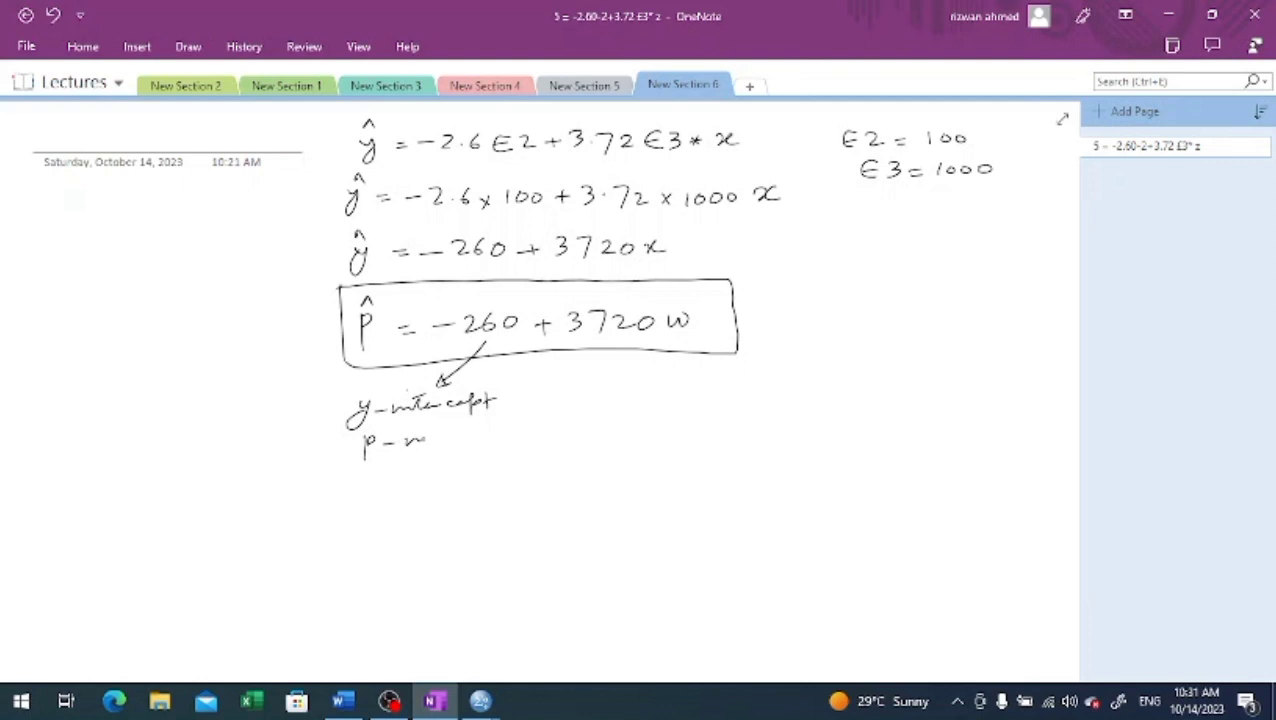
Finish writing p-intercept beneath the y-intercept label.
mouse_move(426, 440)
left_mouse_down()
mouse_move(512, 430)
mouse_move(413, 427)
left_mouse_up()
Draw an arrow from 3720 and label it as the slope.
mouse_move(604, 342)
left_mouse_down()
mouse_move(640, 378)
mouse_move(638, 402)
mouse_move(667, 393)
mouse_move(676, 408)
left_mouse_up()
mouse_move(676, 392)
left_mouse_down()
mouse_move(702, 398)
mouse_move(686, 400)
left_mouse_up()
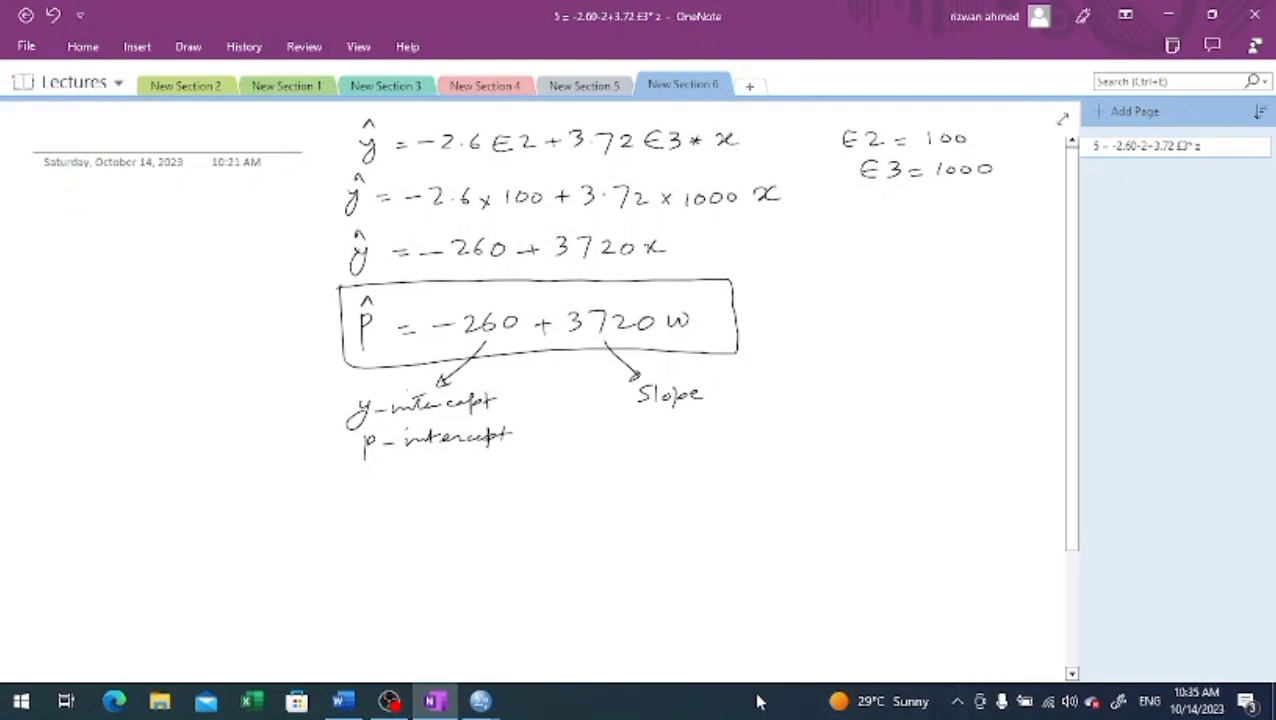
Bring the D. Lab 2 Word document with the diamond weight and price table forward.
left_click(343, 701)
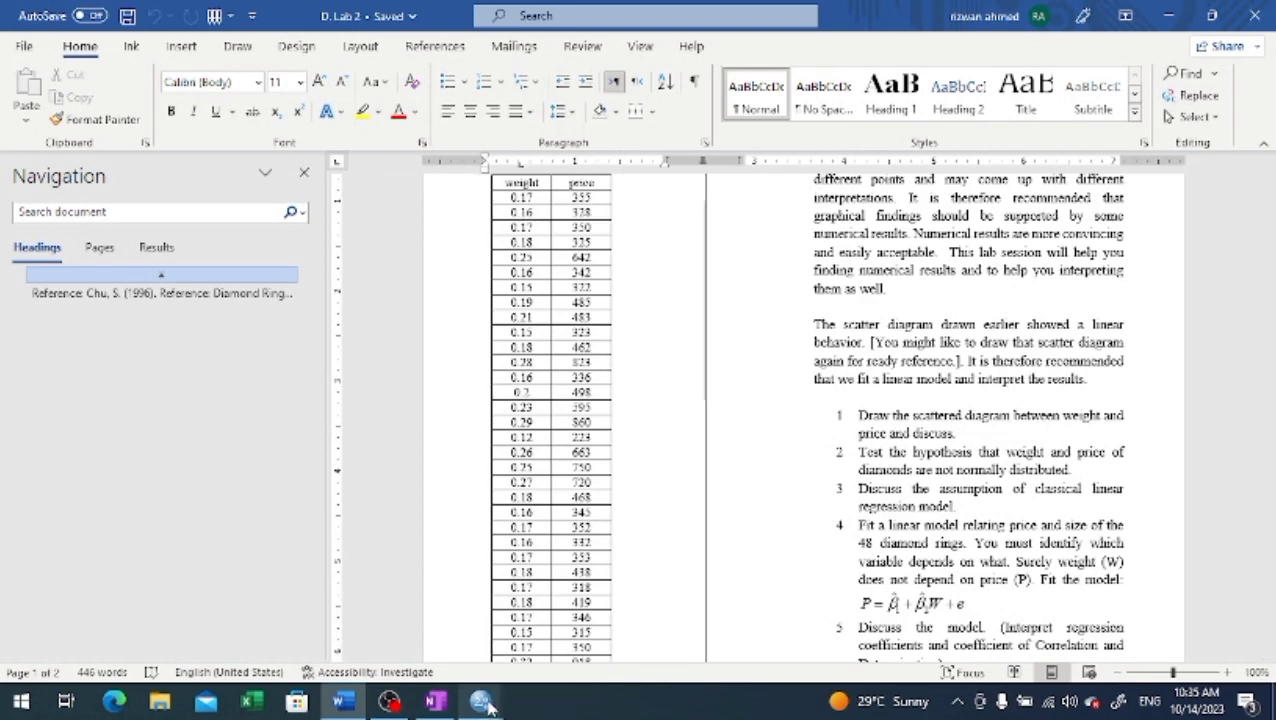
mouse_move(484, 703)
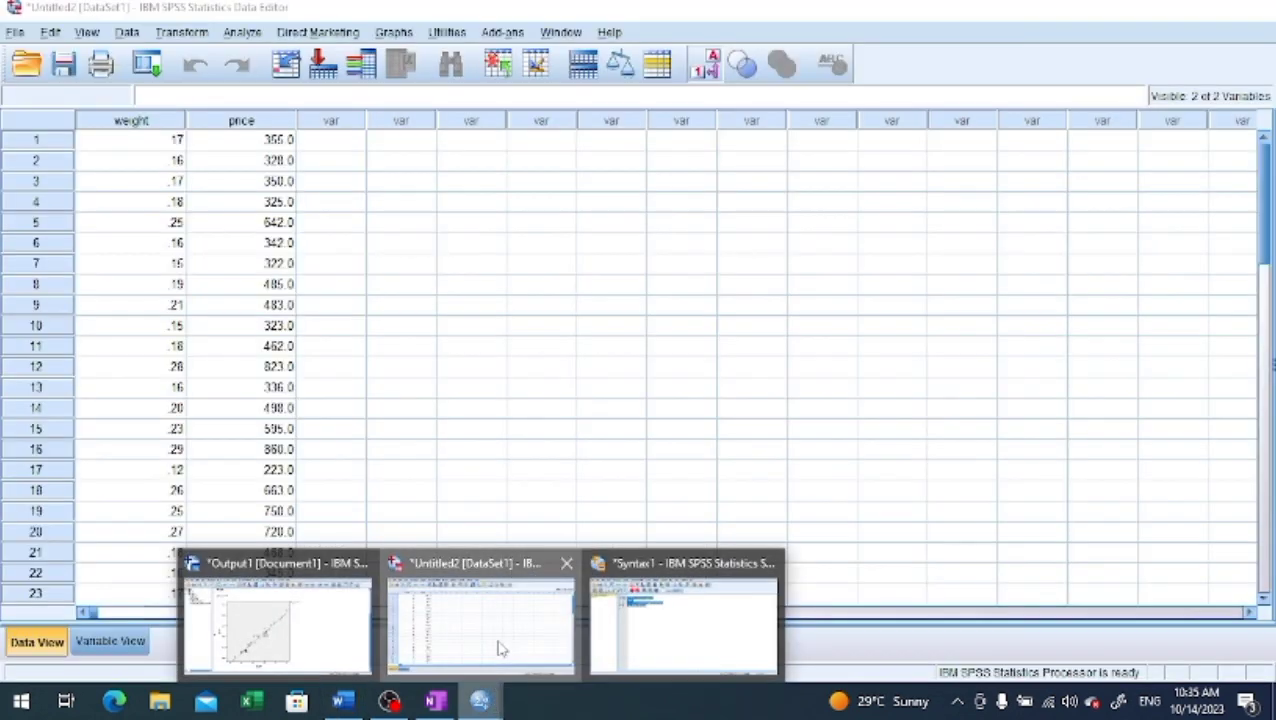
Open Explore from the diamond data and add weight and price to the Dependent List.
left_click(495, 655)
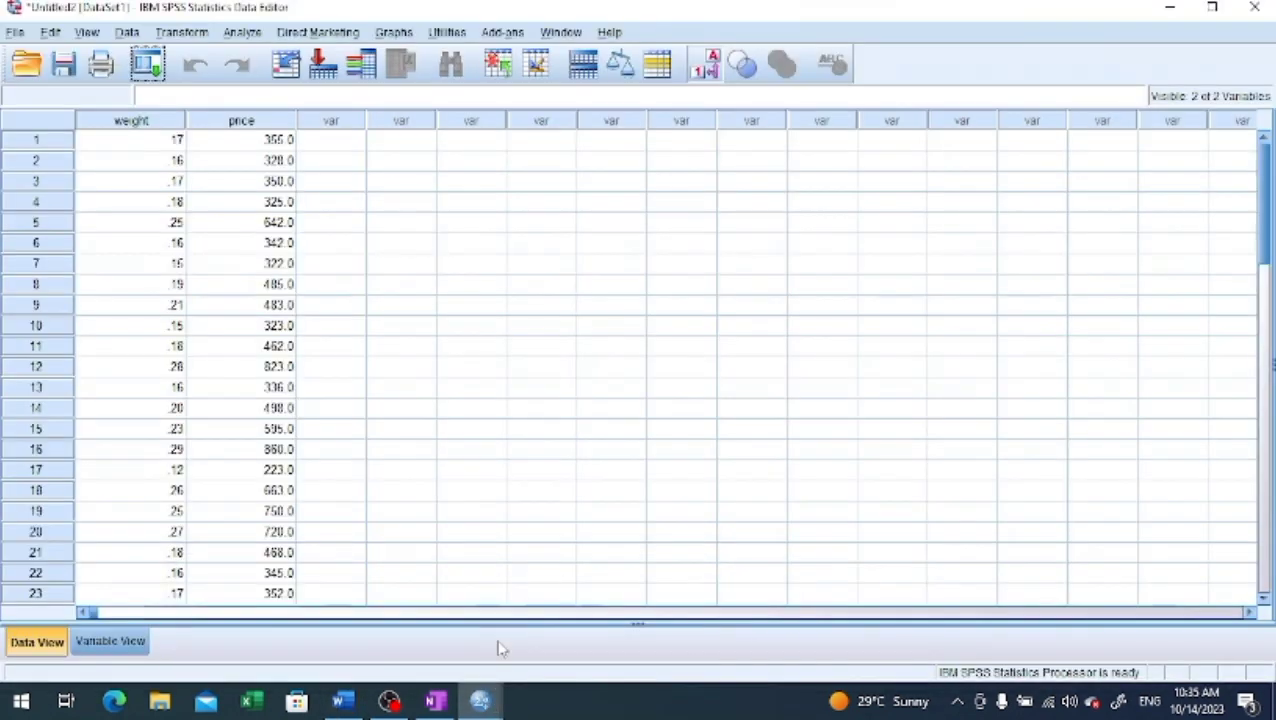
left_click(243, 33)
mouse_move(288, 80)
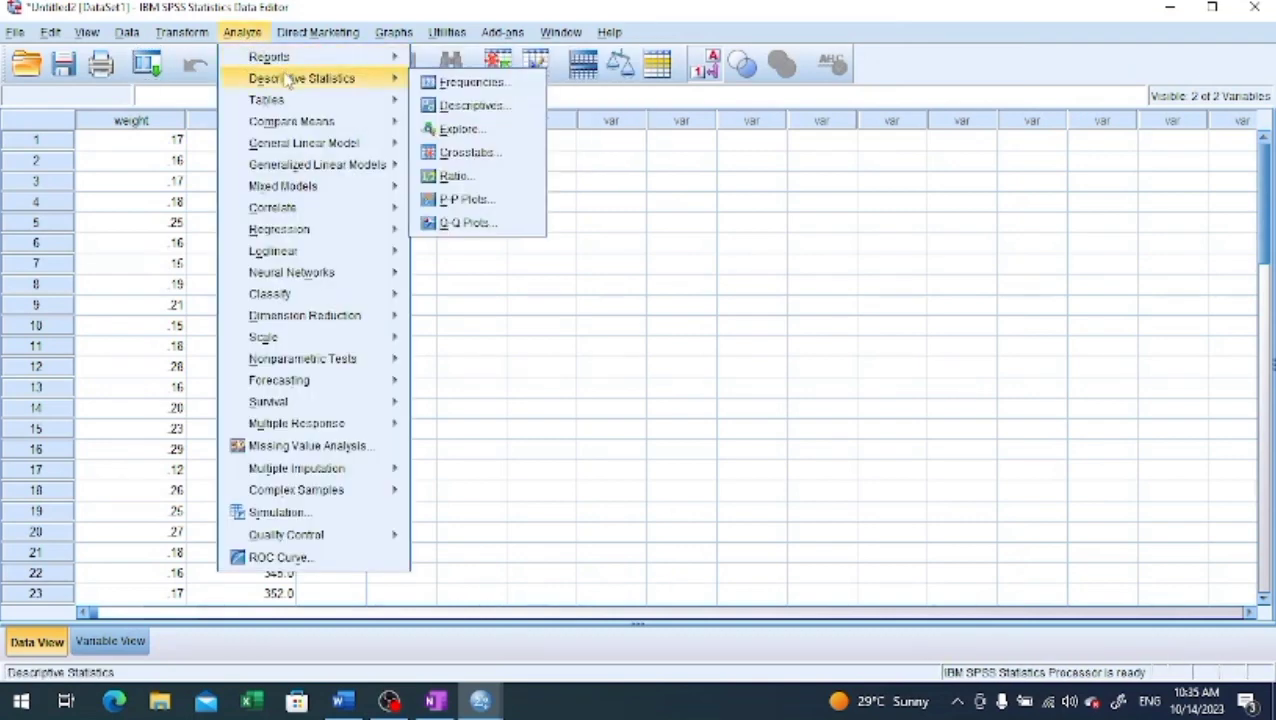
left_click(458, 129)
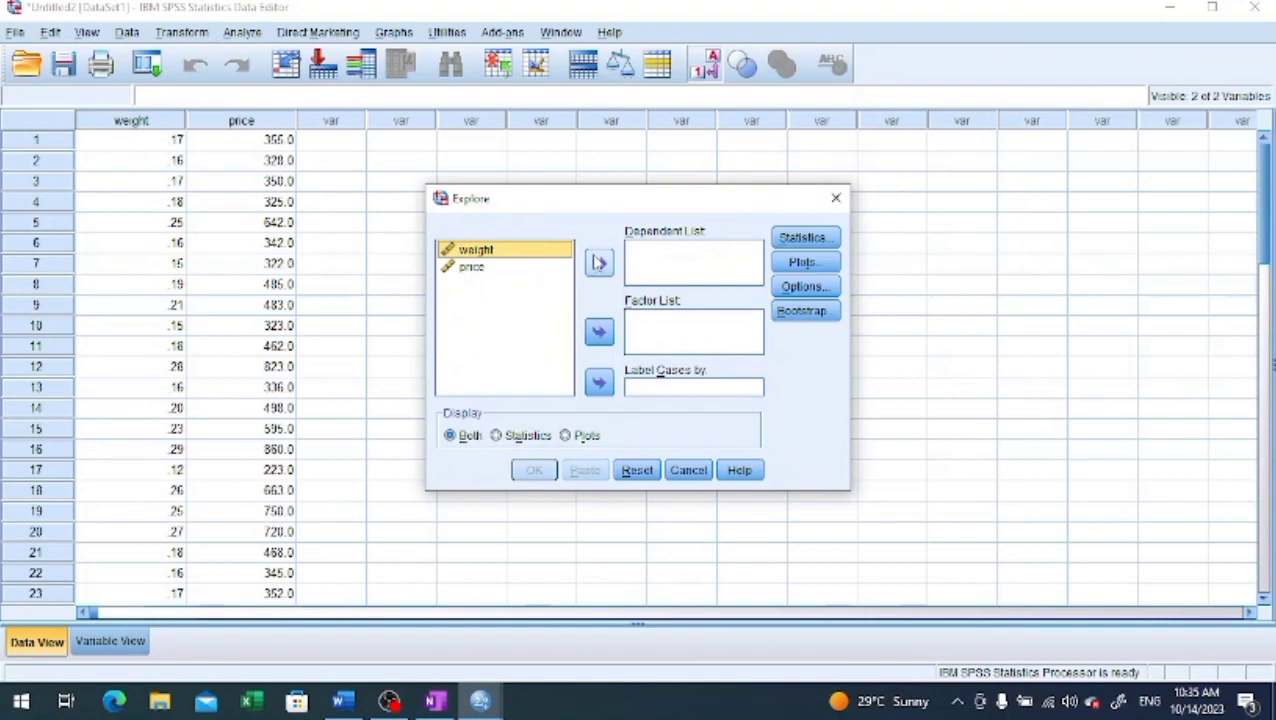
left_click(599, 263)
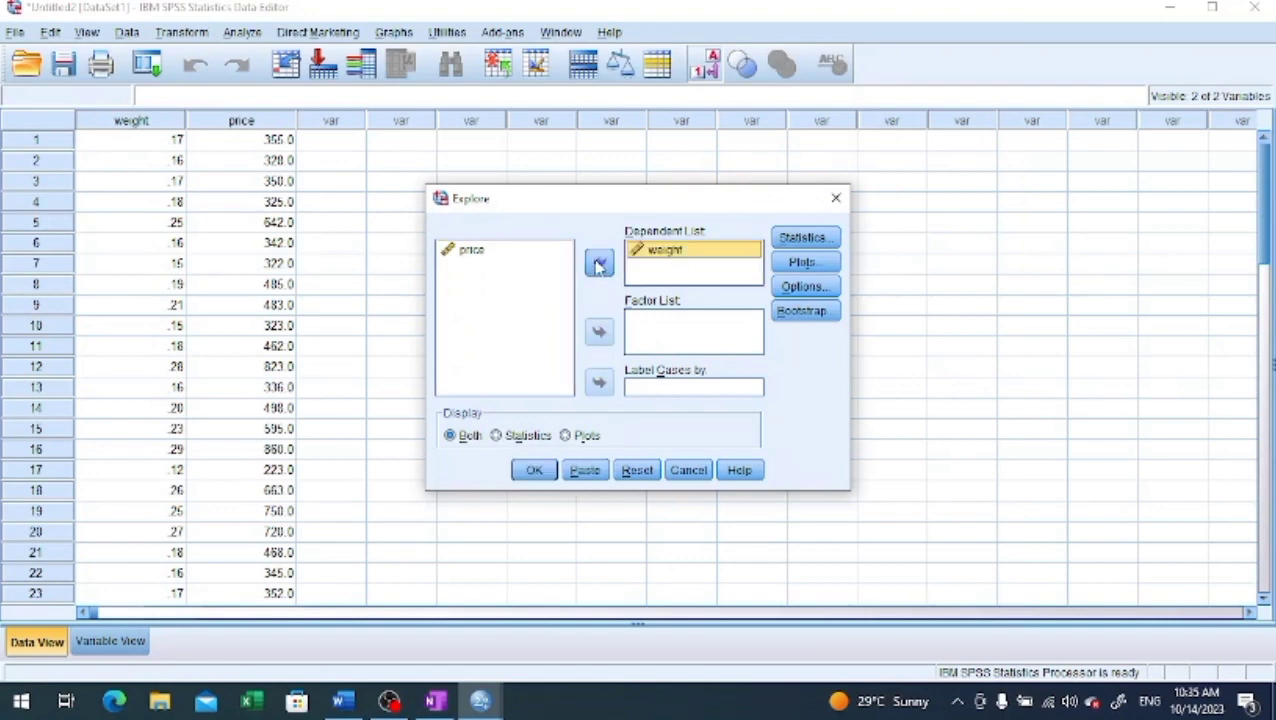
left_click(485, 252)
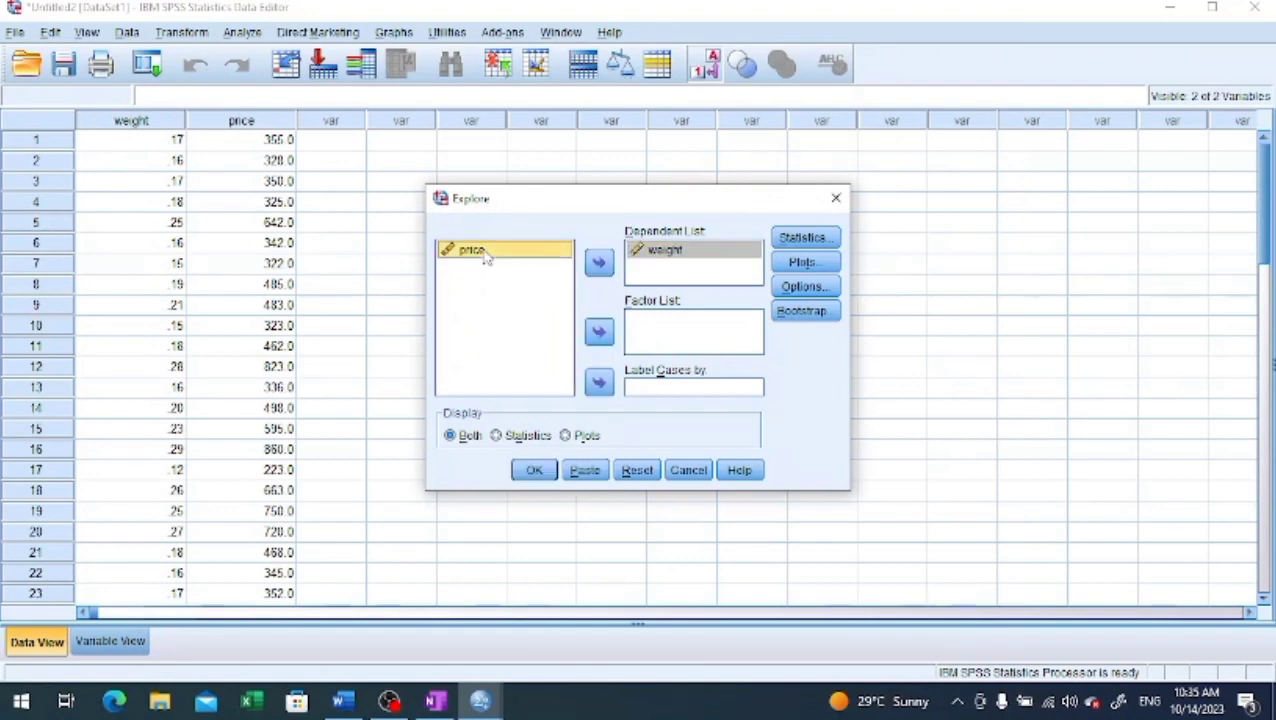
left_click(595, 266)
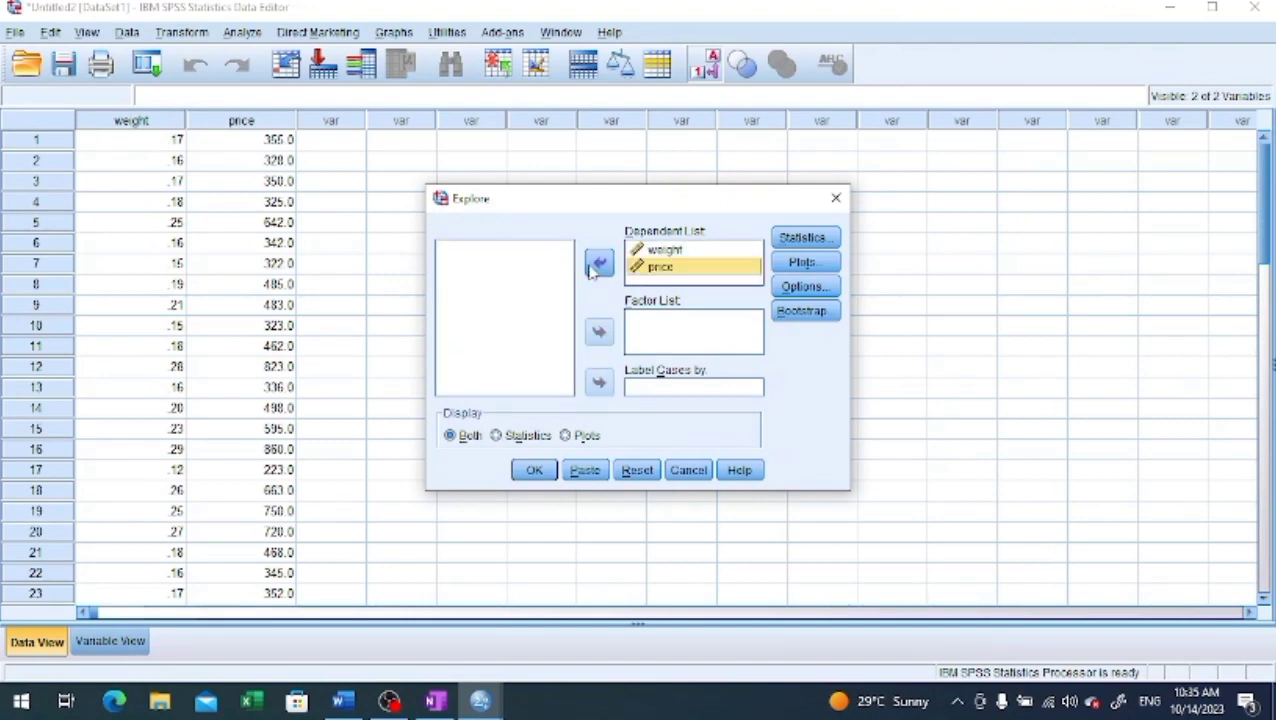
Set plots to no boxplots with normality plots and tests, then paste the syntax.
left_click(810, 264)
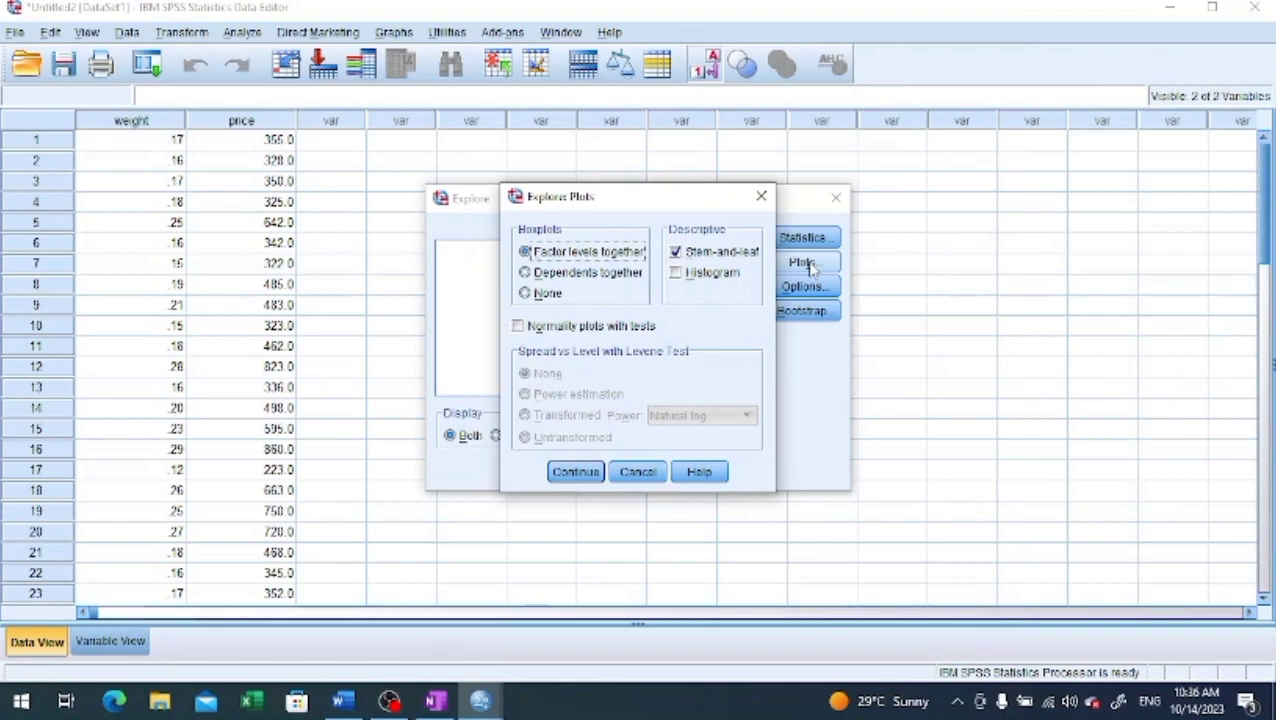
left_click(526, 295)
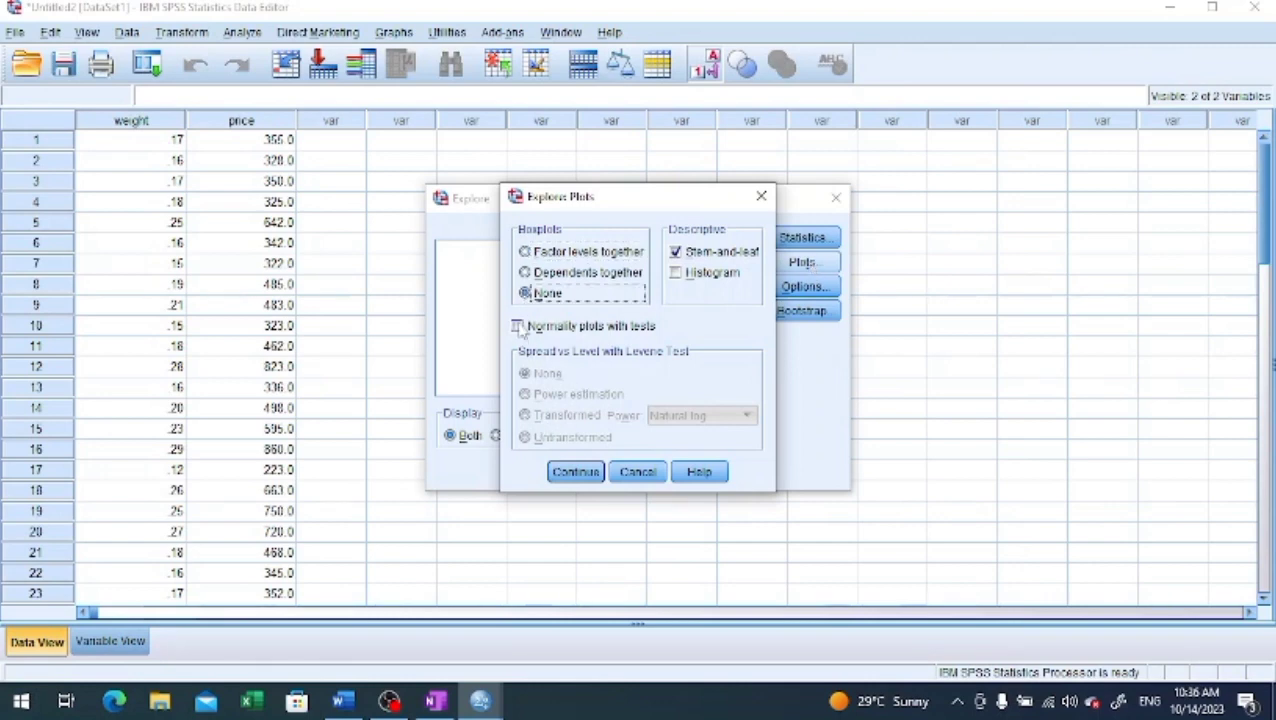
left_click(518, 327)
left_click(577, 473)
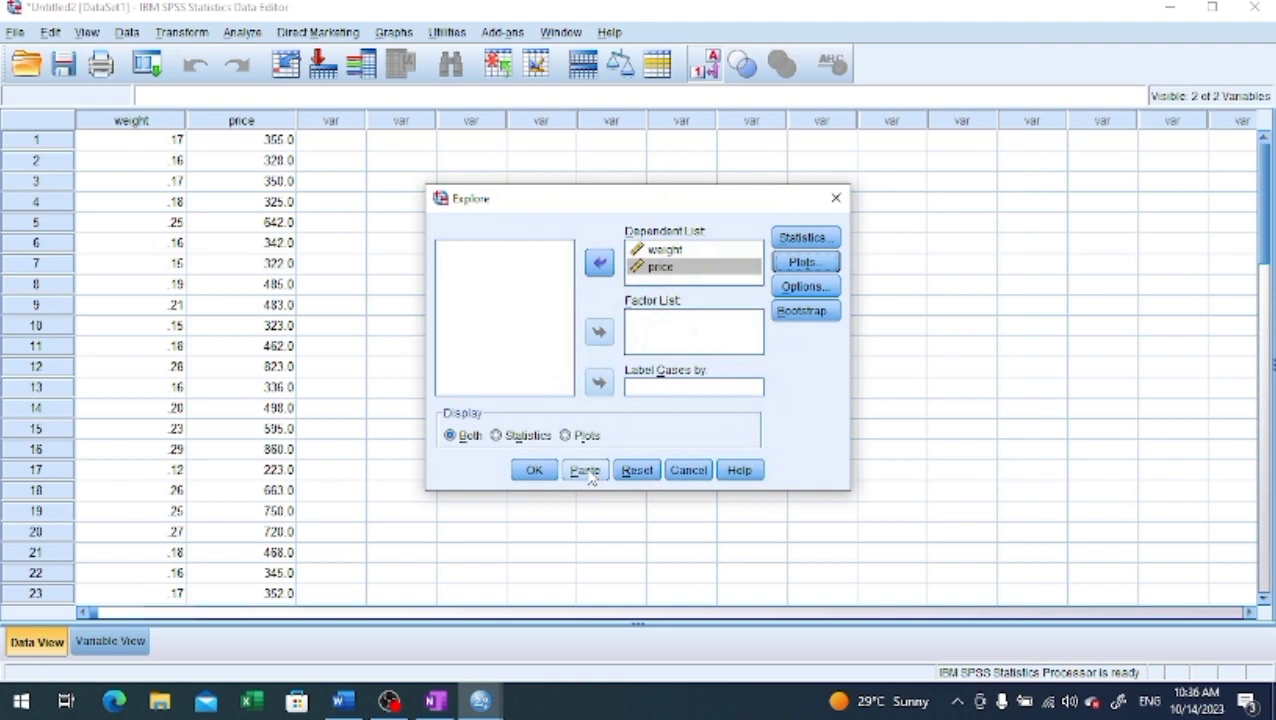
left_click(586, 472)
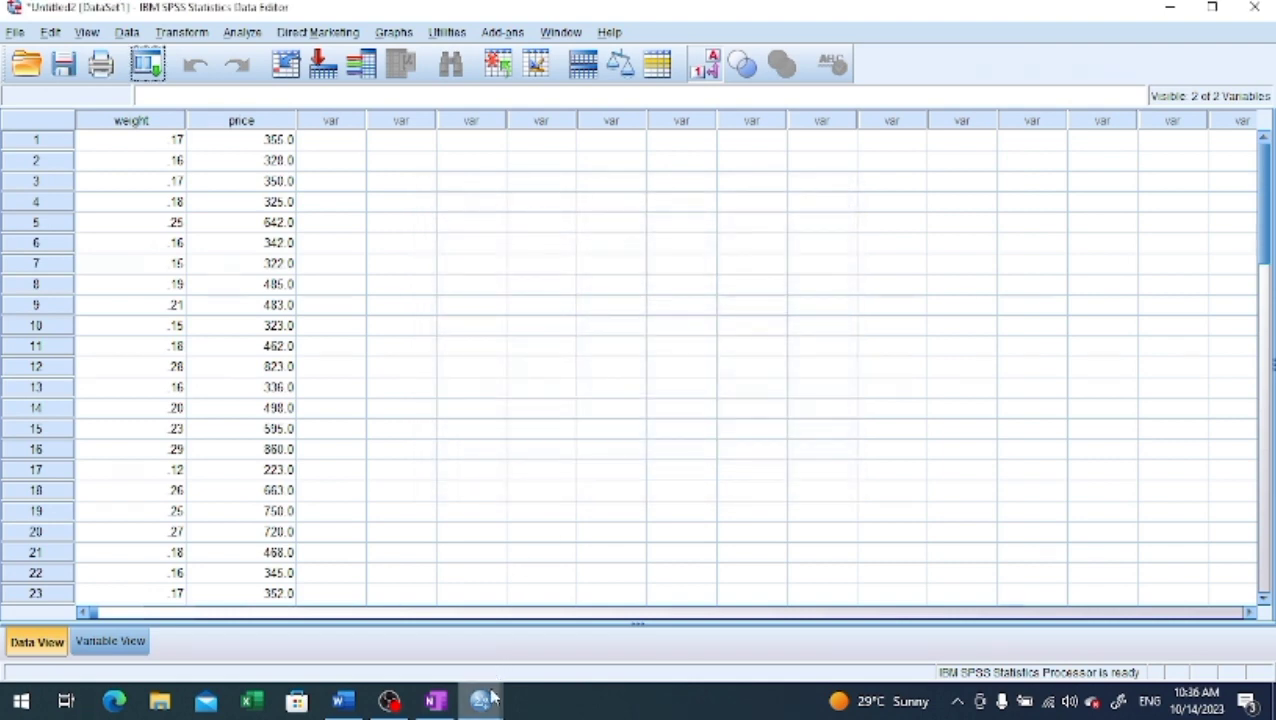
Run the selected EXAMINE VARIABLES=weight price block in the Syntax Editor.
mouse_move(492, 700)
left_click(684, 630)
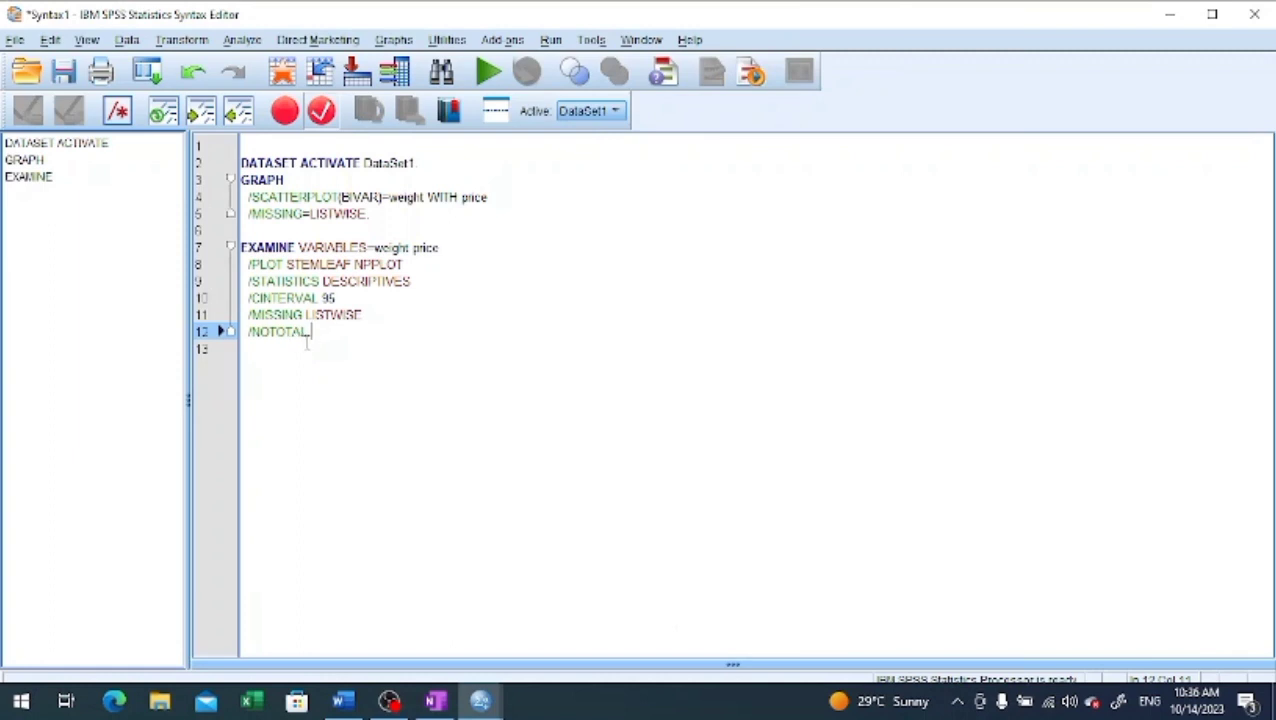
left_click_drag(310, 331, 240, 245)
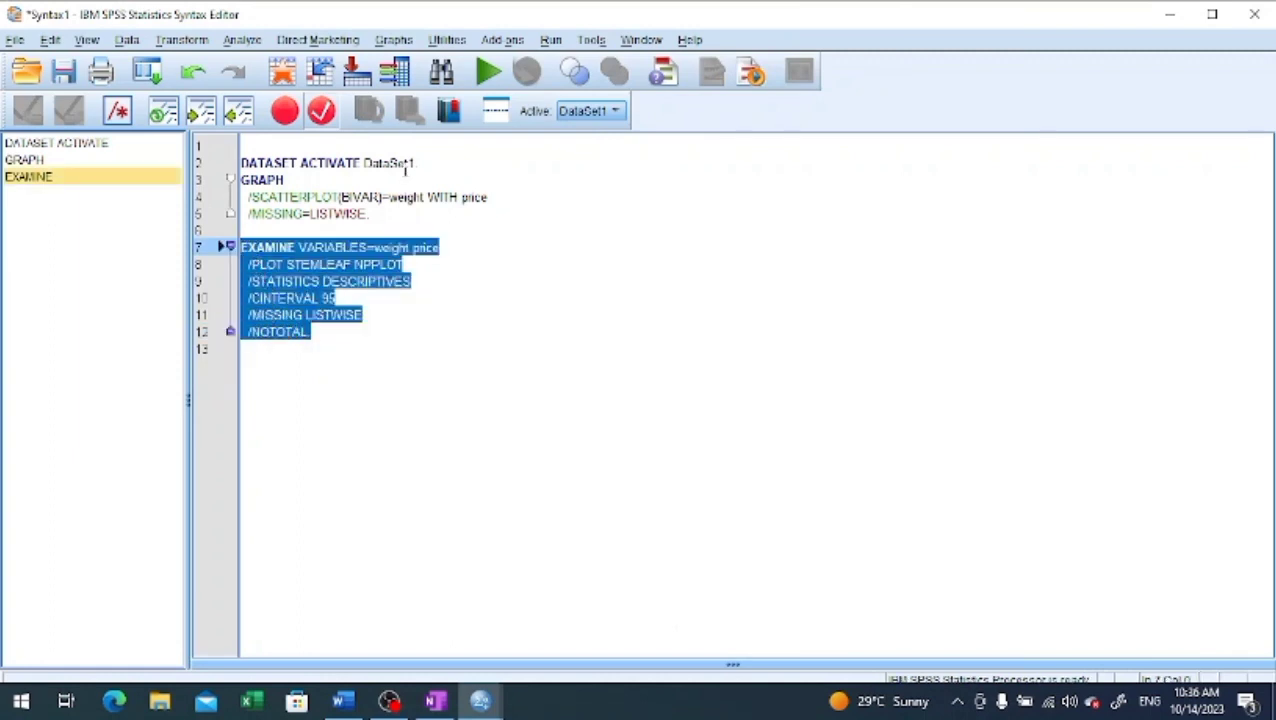
left_click(488, 71)
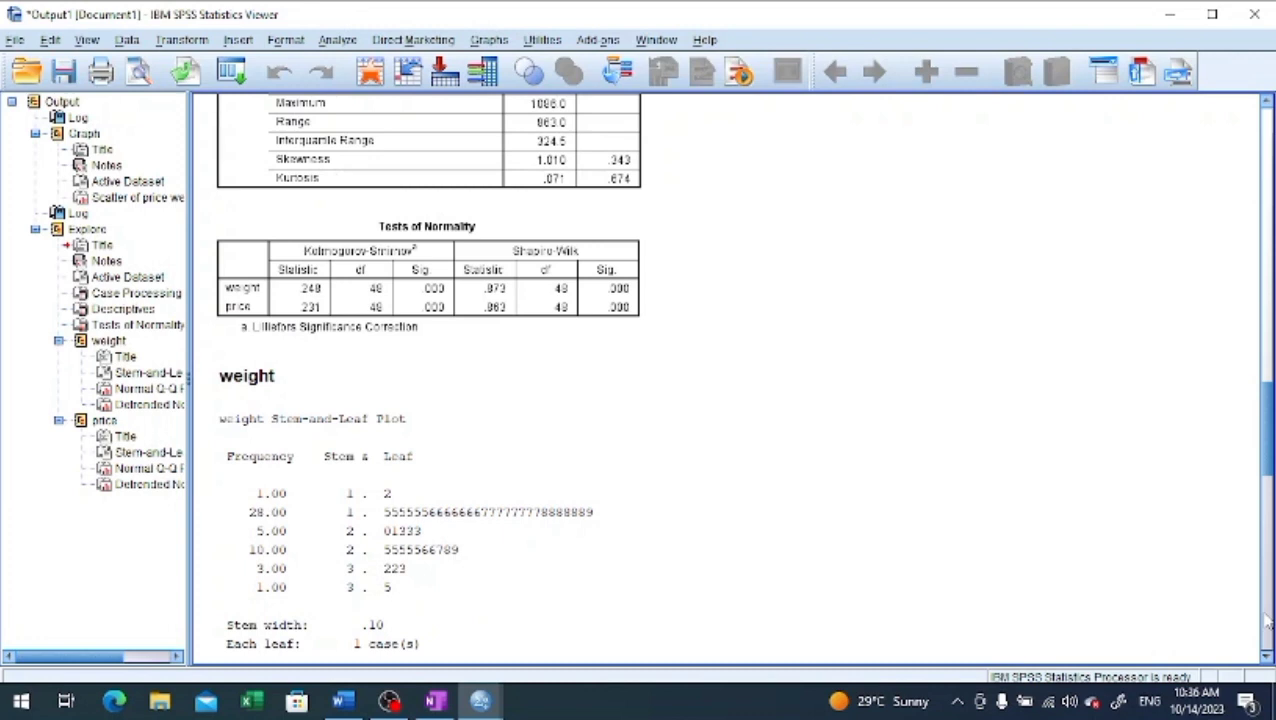
left_click(385, 278)
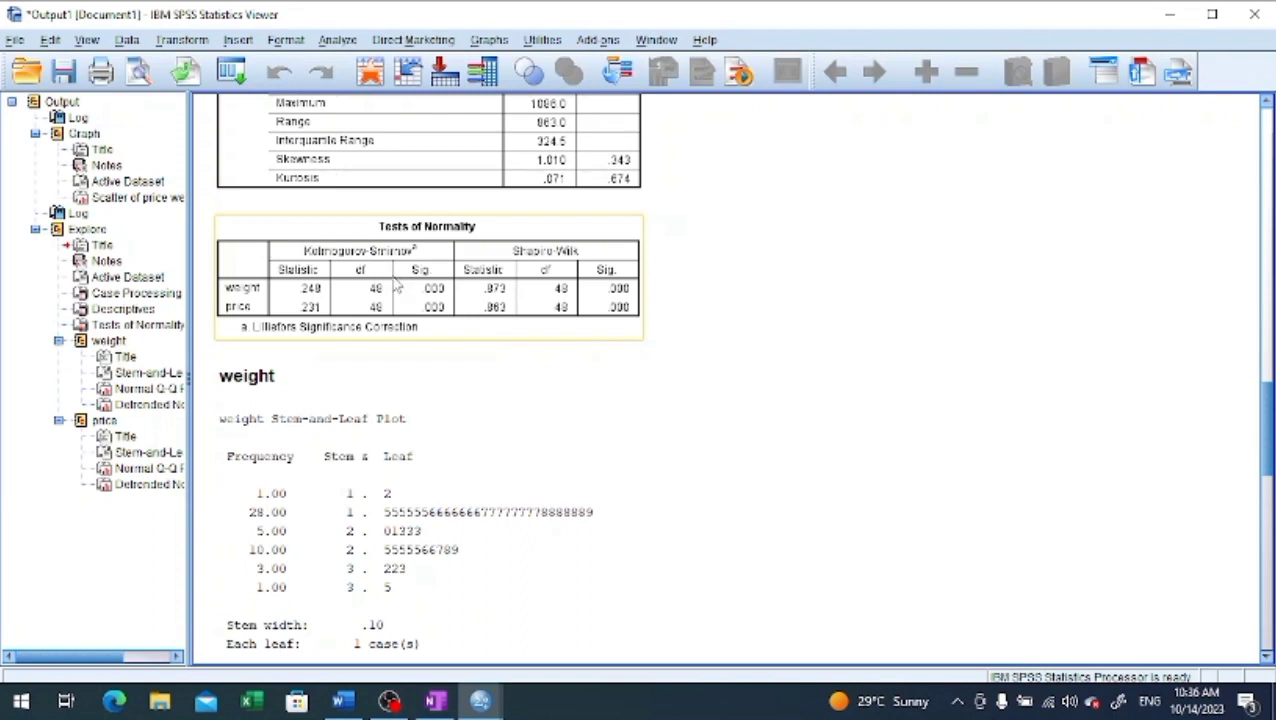
left_click(465, 370)
left_click(590, 428)
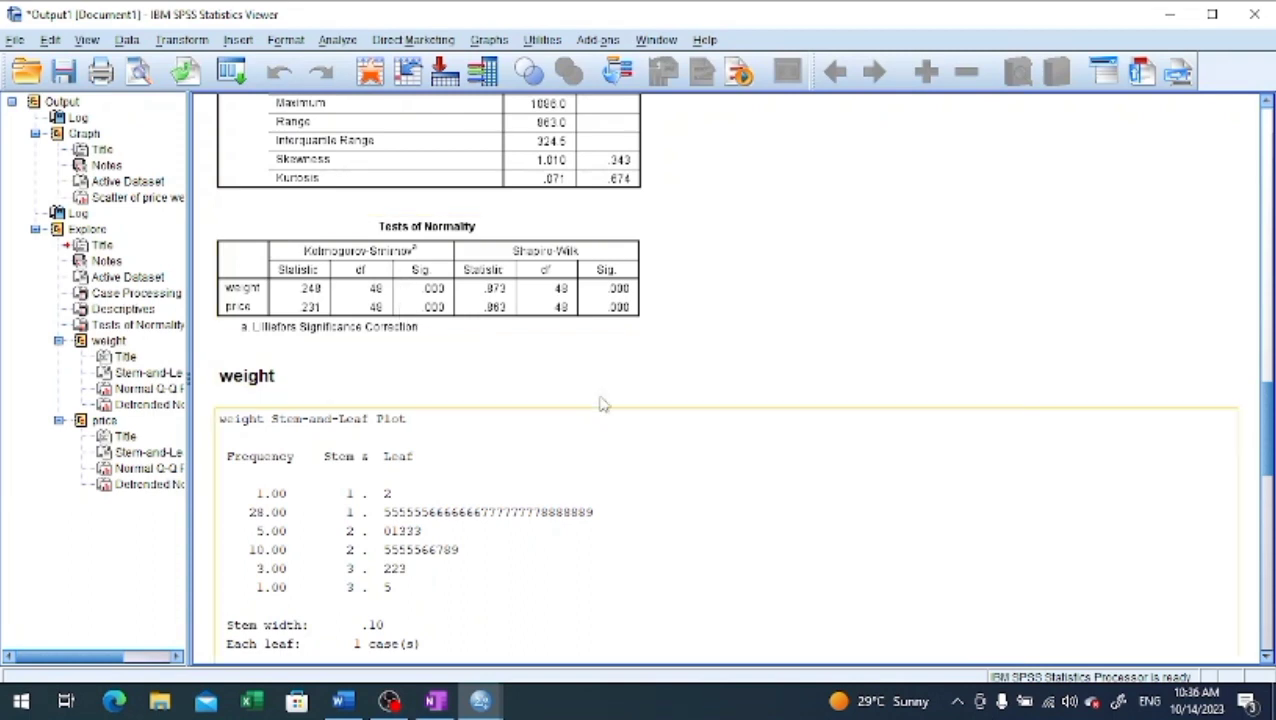
left_click(613, 387)
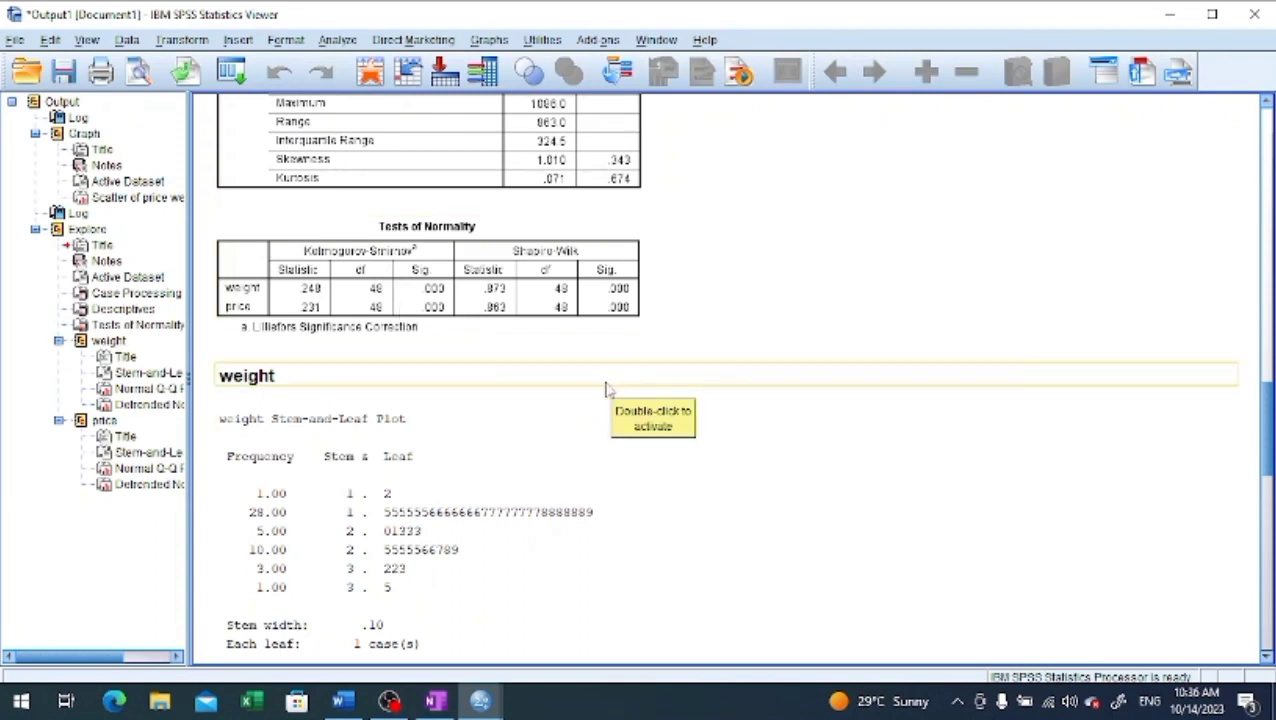
left_click(601, 394)
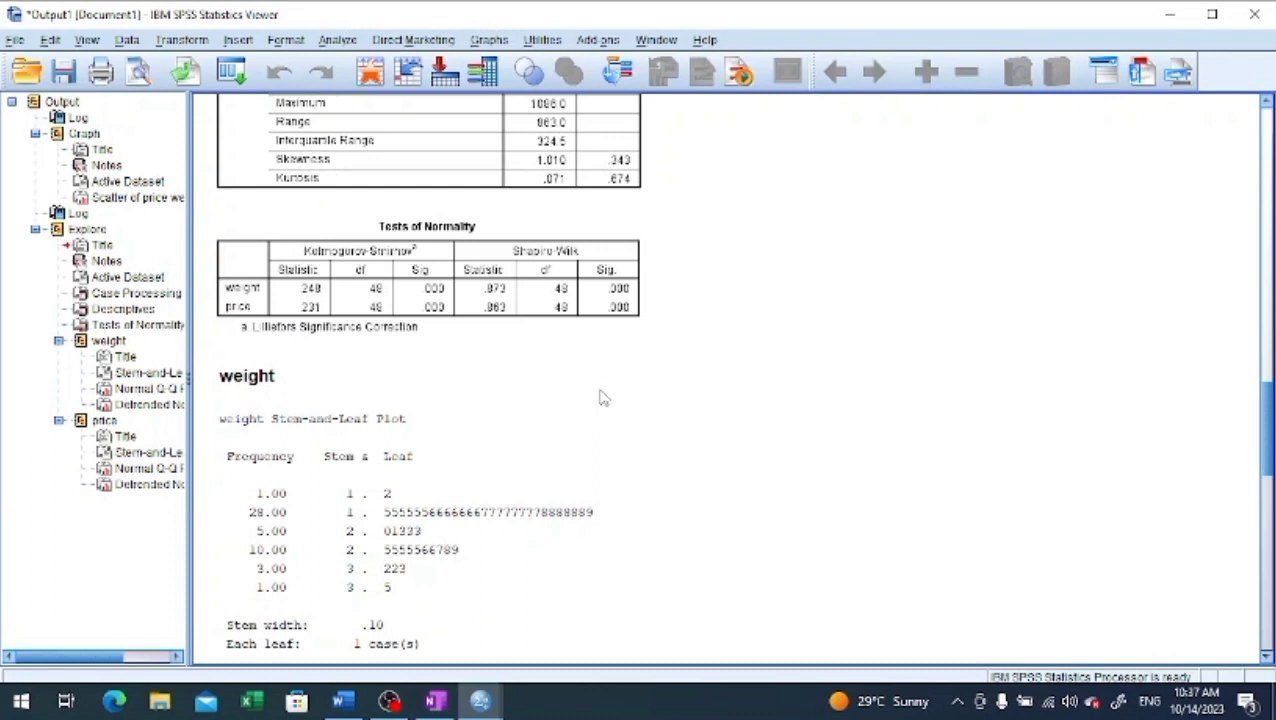
left_click(586, 414)
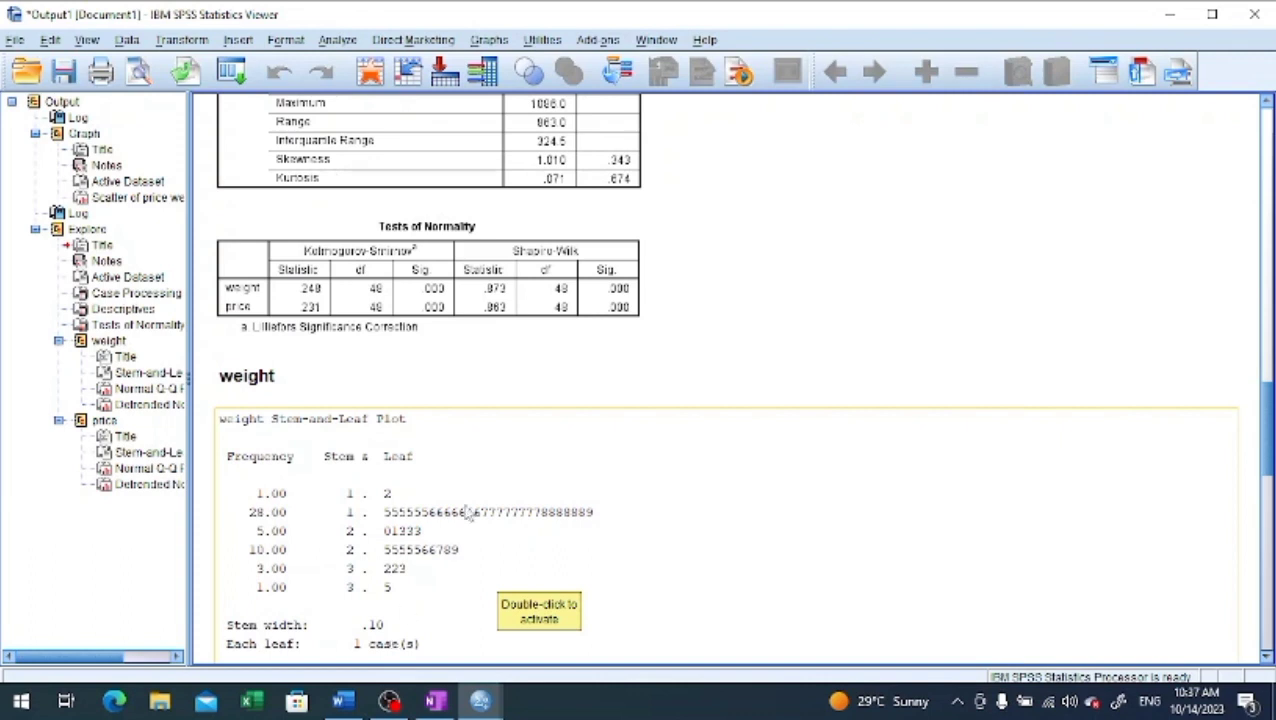
Switch to OneNote and add a new section with a blank page.
left_click(437, 702)
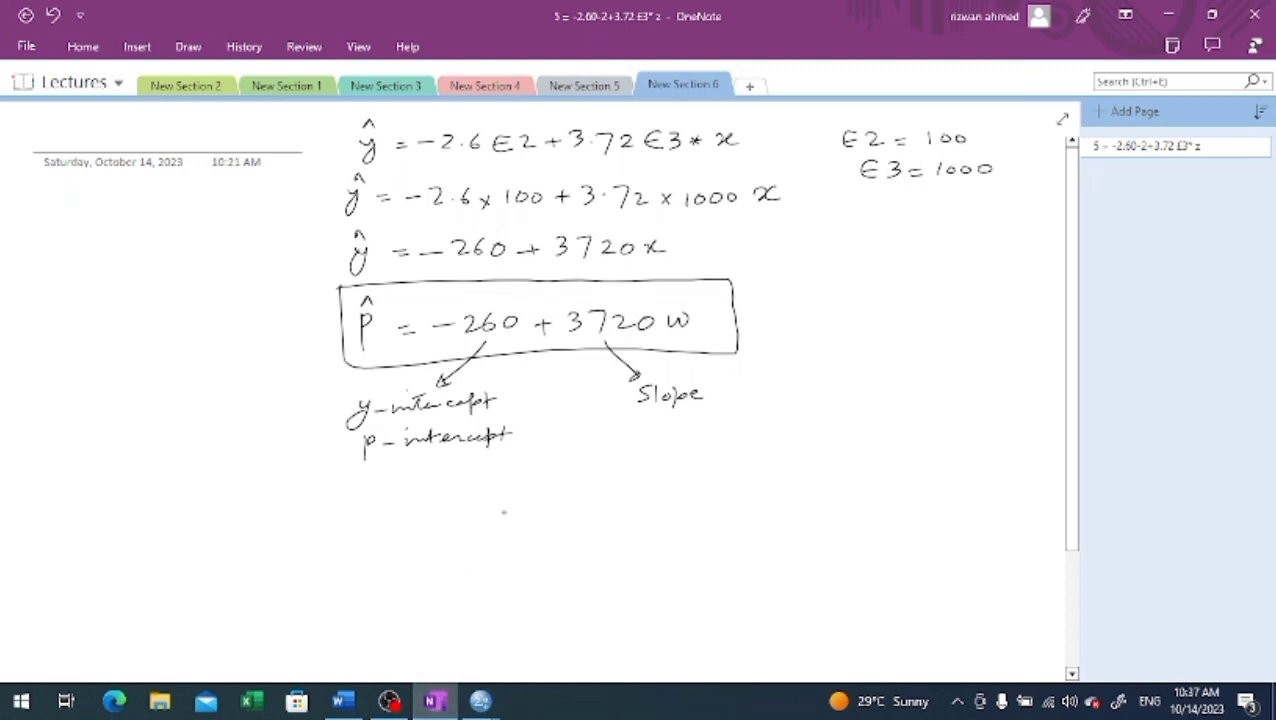
left_click(750, 88)
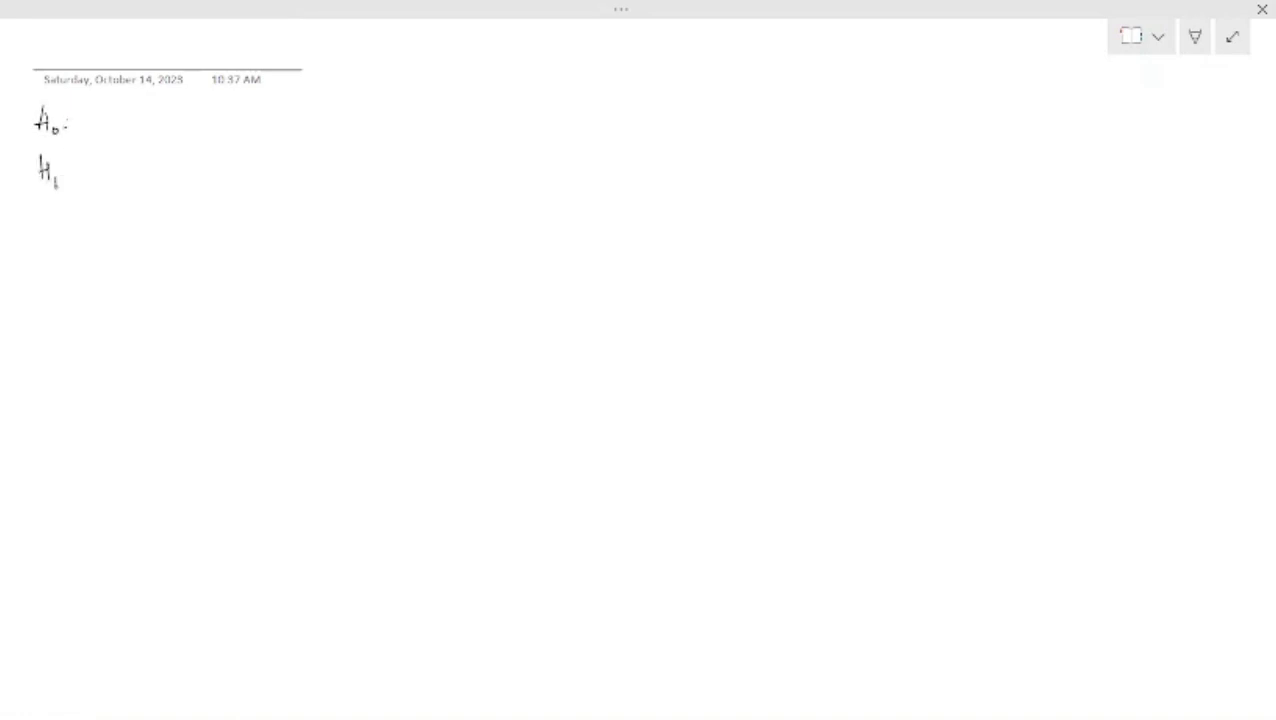
Write the H1 label and an underlined WEIGHT heading at the top.
left_click(67, 169)
left_click(67, 176)
mouse_move(333, 43)
left_mouse_down()
mouse_move(345, 60)
mouse_move(372, 47)
left_mouse_up()
left_click_drag(364, 54, 370, 54)
left_click_drag(364, 61, 408, 62)
mouse_move(408, 54)
left_mouse_down()
mouse_move(422, 47)
mouse_move(418, 63)
left_mouse_up()
mouse_move(429, 45)
left_mouse_down()
mouse_move(429, 62)
mouse_move(438, 43)
left_mouse_up()
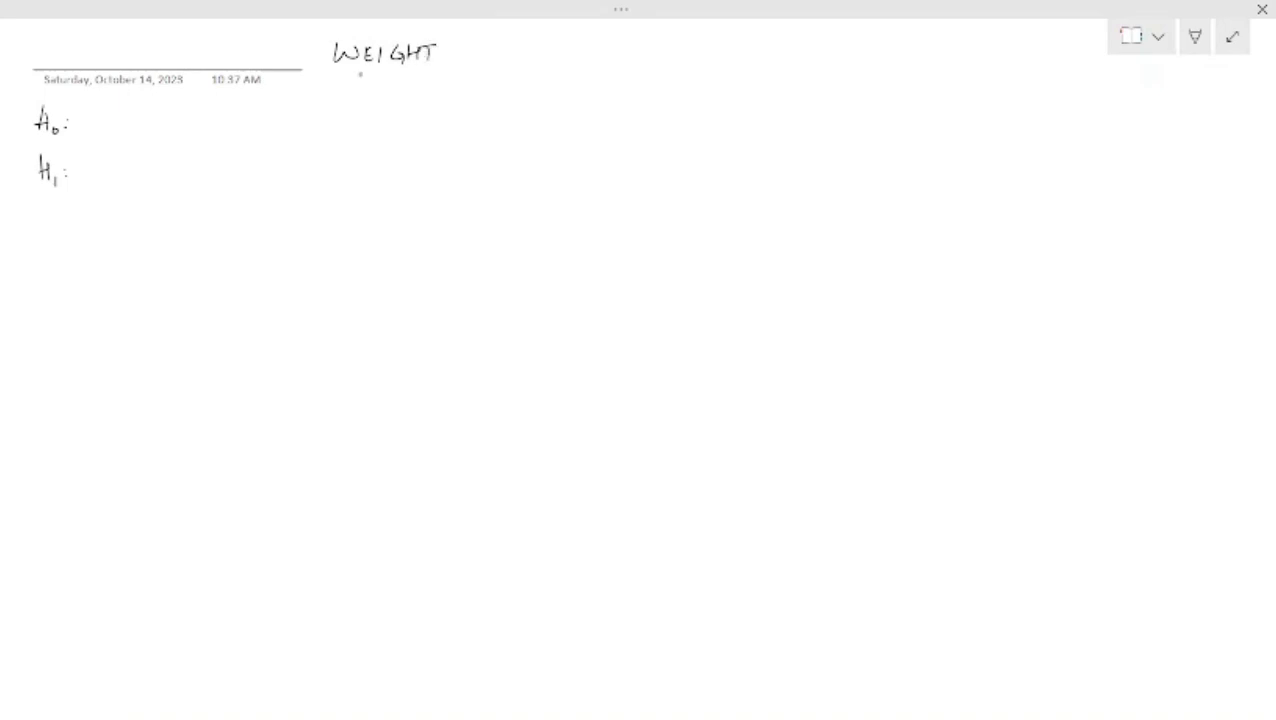
left_click_drag(334, 73, 460, 66)
Complete H0: Weight of Diamonds are Normally Distributed.
left_click_drag(63, 122, 70, 127)
mouse_move(87, 113)
left_mouse_down()
mouse_move(156, 113)
mouse_move(152, 126)
mouse_move(161, 113)
mouse_move(189, 122)
left_mouse_up()
left_click_drag(196, 108, 200, 136)
left_click_drag(194, 122, 239, 121)
mouse_move(232, 103)
left_mouse_down()
mouse_move(250, 104)
mouse_move(240, 119)
mouse_move(318, 110)
mouse_move(326, 95)
mouse_move(330, 113)
mouse_move(441, 108)
mouse_move(460, 92)
mouse_move(522, 100)
mouse_move(536, 86)
mouse_move(550, 94)
mouse_move(542, 116)
left_mouse_up()
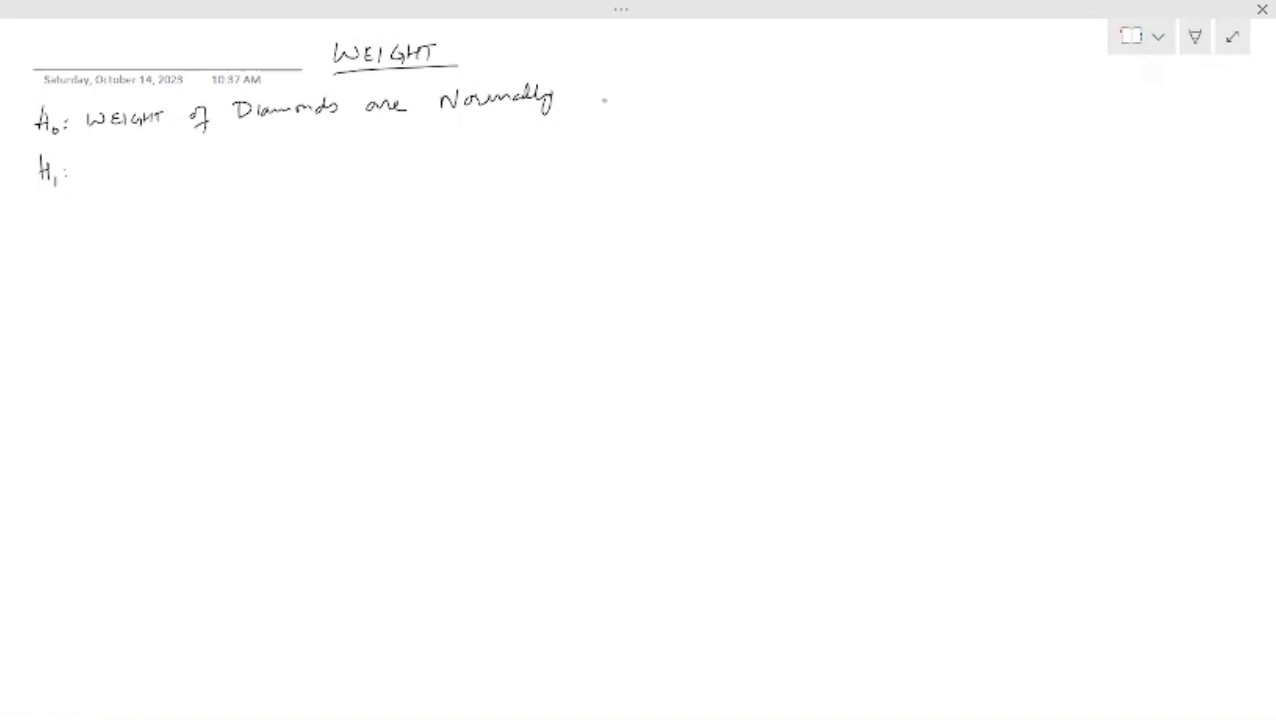
mouse_move(576, 84)
left_mouse_down()
mouse_move(586, 100)
mouse_move(616, 100)
mouse_move(716, 80)
left_mouse_up()
left_click_drag(676, 82, 698, 78)
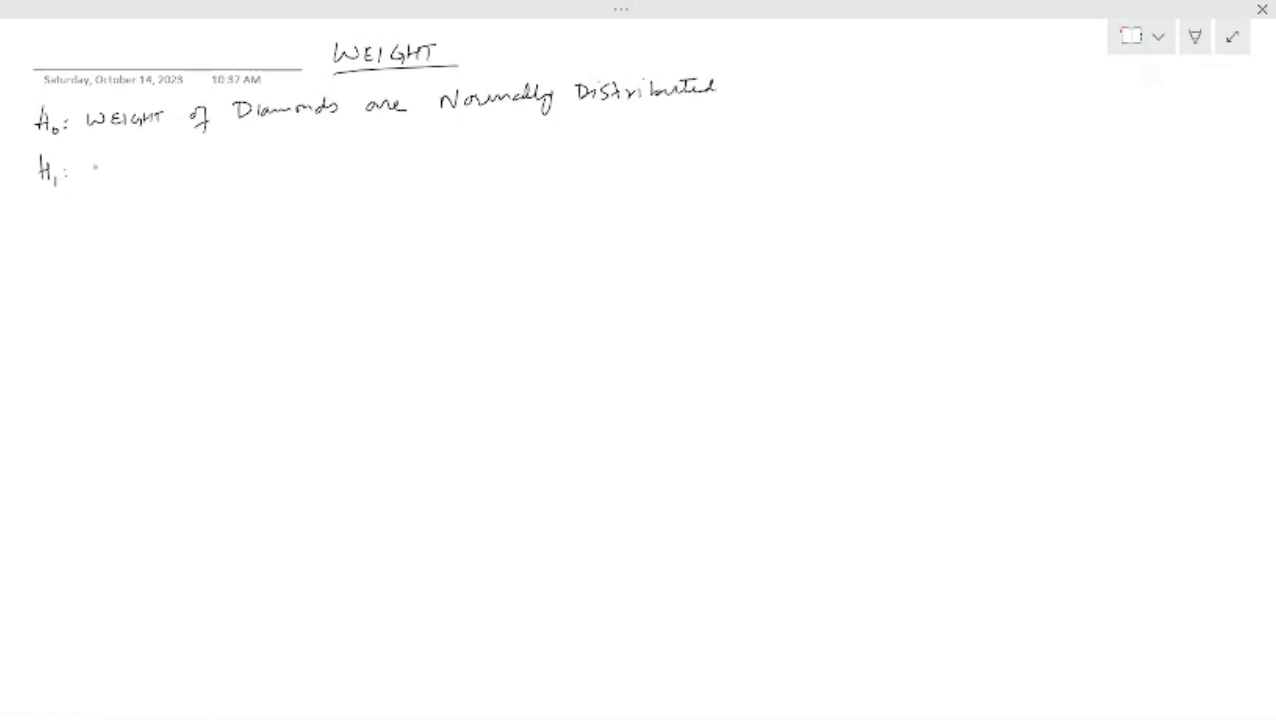
Begin the H1 statement with 'Weight of Diamonds'.
left_click_drag(93, 162, 158, 163)
left_click_drag(158, 157, 165, 170)
mouse_move(158, 157)
left_mouse_down()
mouse_move(196, 164)
mouse_move(202, 190)
left_mouse_up()
left_click_drag(196, 172, 241, 164)
mouse_move(240, 148)
left_mouse_down()
mouse_move(250, 163)
mouse_move(348, 140)
mouse_move(346, 154)
mouse_move(378, 156)
mouse_move(398, 136)
mouse_move(458, 151)
mouse_move(472, 135)
mouse_move(500, 141)
left_mouse_up()
Finish H1: Weight of Diamonds are NOT Normally Distributed.
left_click(380, 148)
left_click(456, 144)
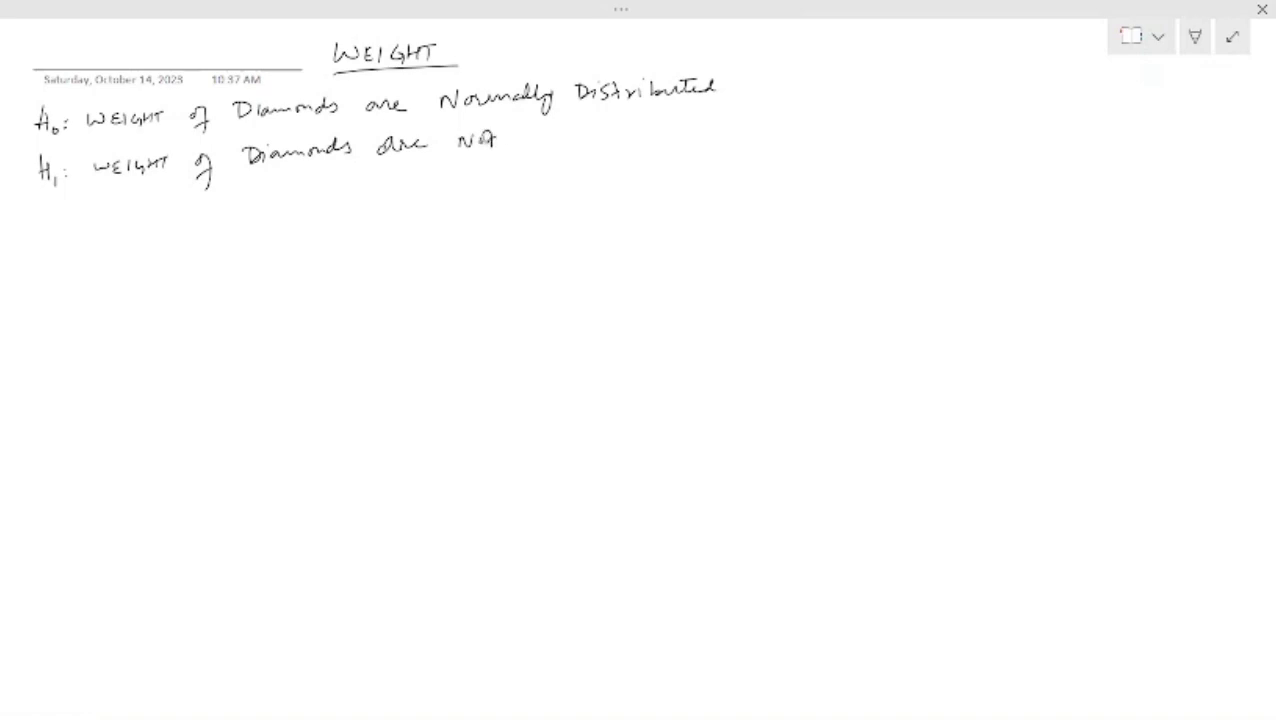
left_click(521, 141)
mouse_move(513, 143)
left_mouse_down()
mouse_move(528, 129)
mouse_move(586, 128)
mouse_move(622, 144)
mouse_move(756, 108)
mouse_move(772, 118)
mouse_move(782, 102)
mouse_move(778, 118)
left_mouse_up()
left_click_drag(746, 104, 762, 100)
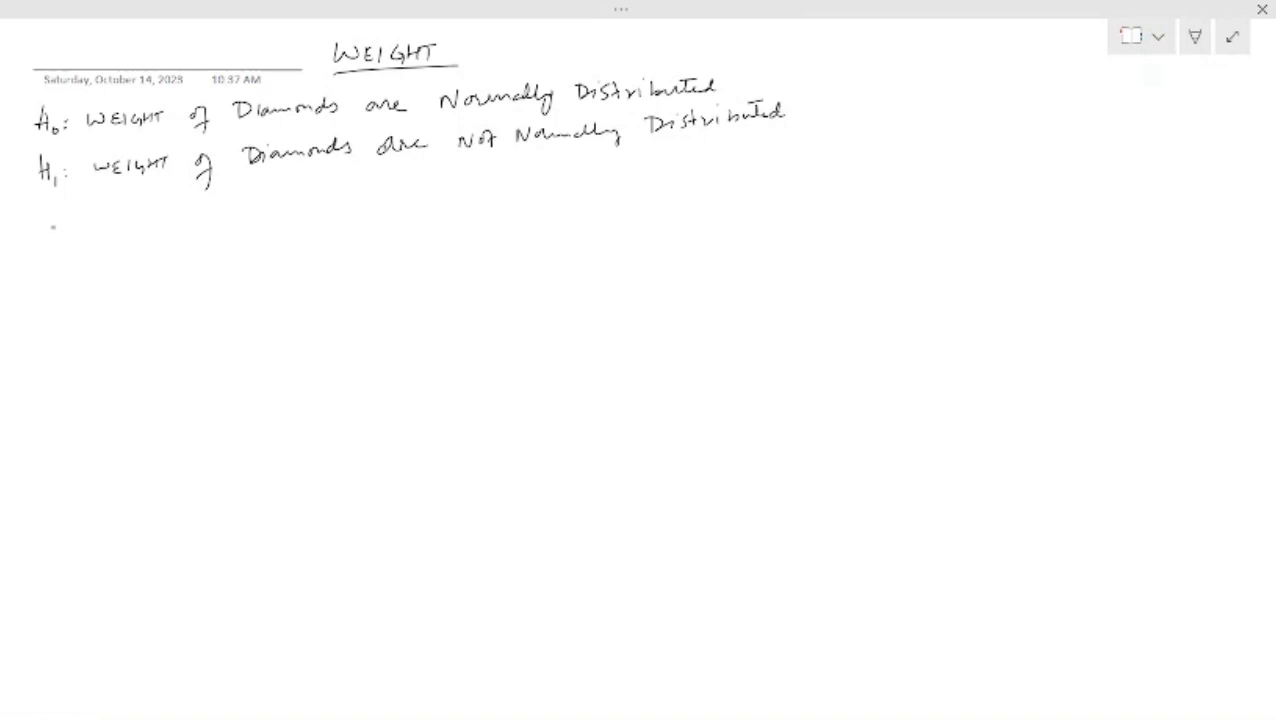
Write the L.O.S heading with α = 0.05 beneath it.
mouse_move(50, 219)
left_mouse_down()
mouse_move(130, 237)
mouse_move(49, 256)
mouse_move(134, 252)
left_mouse_up()
left_click(70, 233)
mouse_move(130, 268)
left_mouse_down()
mouse_move(116, 280)
mouse_move(131, 282)
left_mouse_up()
left_click_drag(138, 272, 200, 274)
left_click_drag(202, 258, 222, 254)
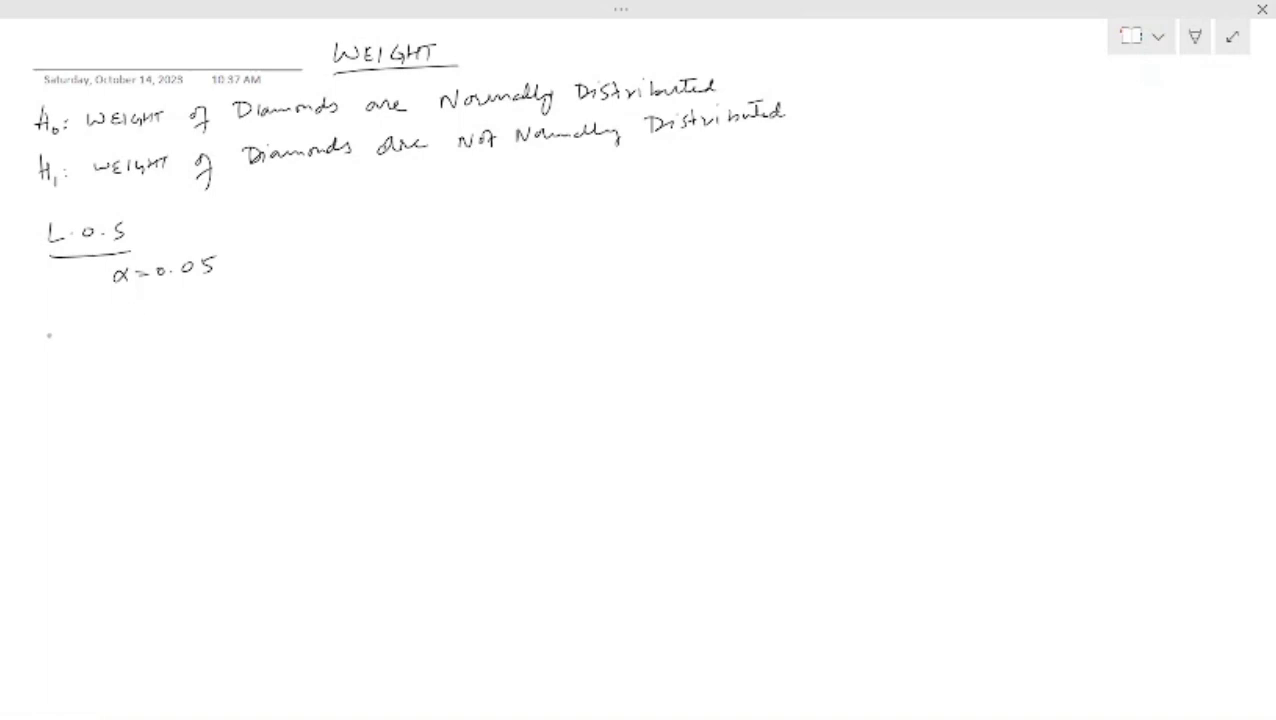
Write an underlined TEST STATISTIC heading with KS – SW below it.
mouse_move(50, 322)
left_mouse_down()
mouse_move(51, 340)
mouse_move(62, 322)
mouse_move(72, 344)
mouse_move(90, 346)
mouse_move(104, 324)
mouse_move(140, 322)
mouse_move(141, 338)
left_mouse_up()
mouse_move(155, 324)
left_mouse_down()
mouse_move(156, 340)
mouse_move(165, 320)
mouse_move(175, 330)
left_mouse_up()
mouse_move(184, 322)
left_mouse_down()
mouse_move(185, 334)
mouse_move(196, 318)
left_mouse_up()
mouse_move(199, 322)
left_mouse_down()
mouse_move(209, 318)
mouse_move(204, 336)
left_mouse_up()
mouse_move(218, 318)
left_mouse_down()
mouse_move(210, 334)
mouse_move(228, 316)
left_mouse_up()
mouse_move(222, 318)
left_mouse_down()
mouse_move(222, 332)
mouse_move(233, 328)
left_mouse_up()
left_click_drag(250, 320, 240, 327)
left_click_drag(58, 350, 291, 340)
mouse_move(151, 373)
left_mouse_down()
mouse_move(151, 398)
mouse_move(154, 388)
left_mouse_up()
mouse_move(156, 386)
left_mouse_down()
mouse_move(168, 399)
mouse_move(262, 389)
left_mouse_up()
mouse_move(268, 376)
left_mouse_down()
mouse_move(276, 388)
mouse_move(290, 375)
left_mouse_up()
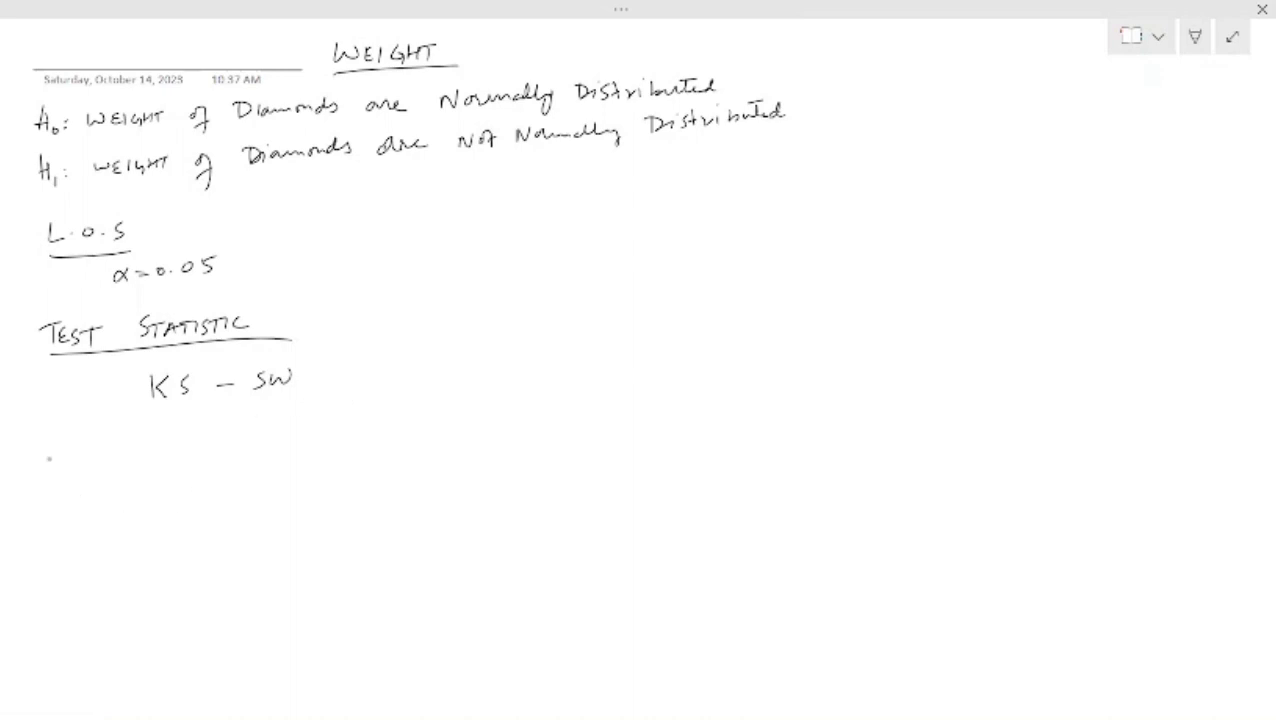
Begin the DECISION CRITERION heading below KS – SW.
left_click_drag(44, 455, 52, 458)
mouse_move(50, 451)
left_mouse_down()
mouse_move(50, 474)
mouse_move(90, 460)
mouse_move(109, 472)
mouse_move(234, 464)
left_mouse_up()
left_click_drag(227, 450, 277, 463)
Finish and underline the DECISION CRITERION heading.
mouse_move(287, 449)
left_mouse_down()
mouse_move(287, 461)
mouse_move(291, 448)
left_mouse_up()
mouse_move(300, 460)
left_mouse_down()
mouse_move(315, 444)
mouse_move(294, 450)
left_mouse_up()
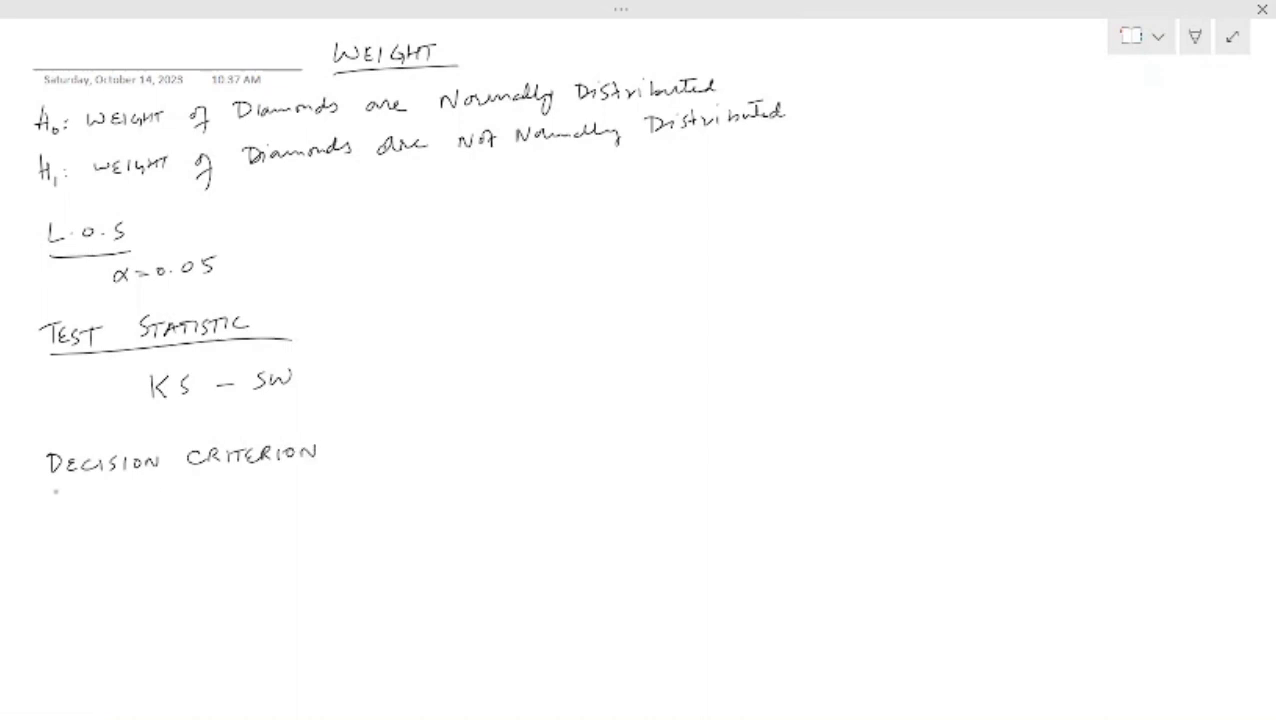
left_click_drag(44, 490, 355, 462)
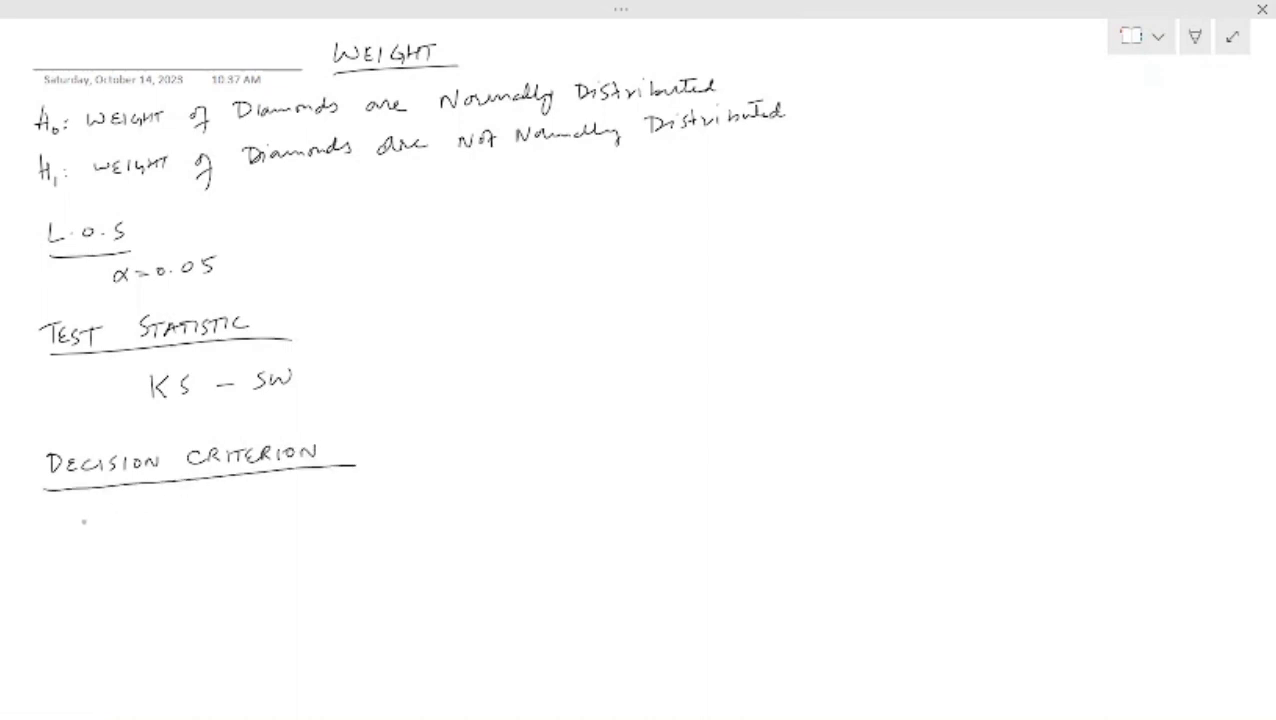
Start the rejection rule with 'H0 would be rejected if'.
left_click_drag(65, 505, 64, 522)
left_click_drag(62, 514, 74, 524)
left_click_drag(80, 515, 217, 505)
mouse_move(234, 498)
left_mouse_down()
mouse_move(262, 504)
mouse_move(258, 516)
mouse_move(336, 486)
mouse_move(318, 480)
mouse_move(364, 498)
mouse_move(366, 514)
left_mouse_up()
left_click(358, 488)
mouse_move(362, 498)
left_mouse_down()
mouse_move(418, 490)
mouse_move(420, 506)
left_mouse_up()
Continue the rule: significance (p-value) associated with KS or SW is less than 0.05.
mouse_move(424, 490)
left_mouse_down()
mouse_move(440, 484)
mouse_move(450, 500)
mouse_move(470, 482)
left_mouse_up()
left_click(452, 470)
left_click_drag(468, 480, 474, 488)
mouse_move(480, 482)
left_mouse_down()
mouse_move(534, 478)
mouse_move(544, 494)
mouse_move(562, 476)
mouse_move(612, 472)
left_mouse_up()
left_click(565, 484)
mouse_move(616, 460)
left_mouse_down()
mouse_move(620, 476)
mouse_move(646, 474)
left_mouse_up()
left_click_drag(648, 456, 654, 490)
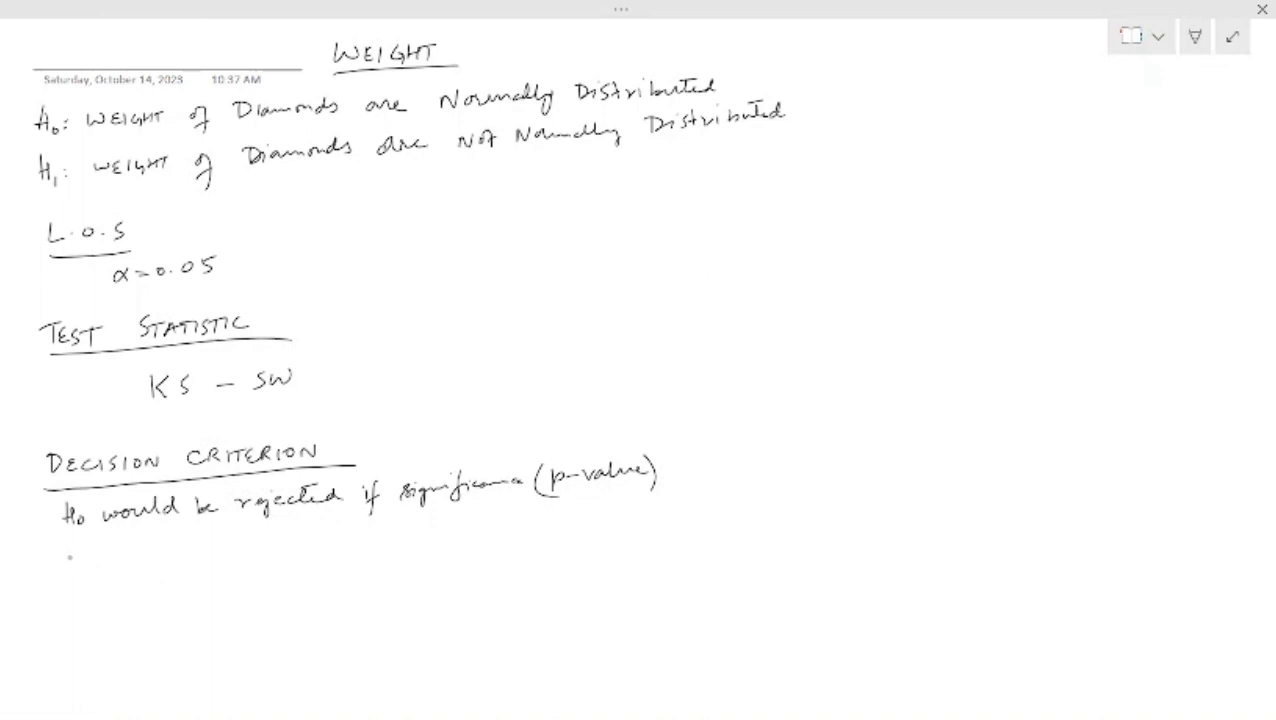
mouse_move(66, 550)
left_mouse_down()
mouse_move(134, 532)
mouse_move(246, 530)
left_mouse_up()
mouse_move(212, 524)
left_mouse_down()
mouse_move(357, 536)
mouse_move(388, 518)
mouse_move(498, 518)
mouse_move(490, 500)
mouse_move(456, 507)
mouse_move(526, 524)
mouse_move(664, 506)
mouse_move(706, 514)
left_mouse_up()
left_click(312, 530)
left_click(398, 522)
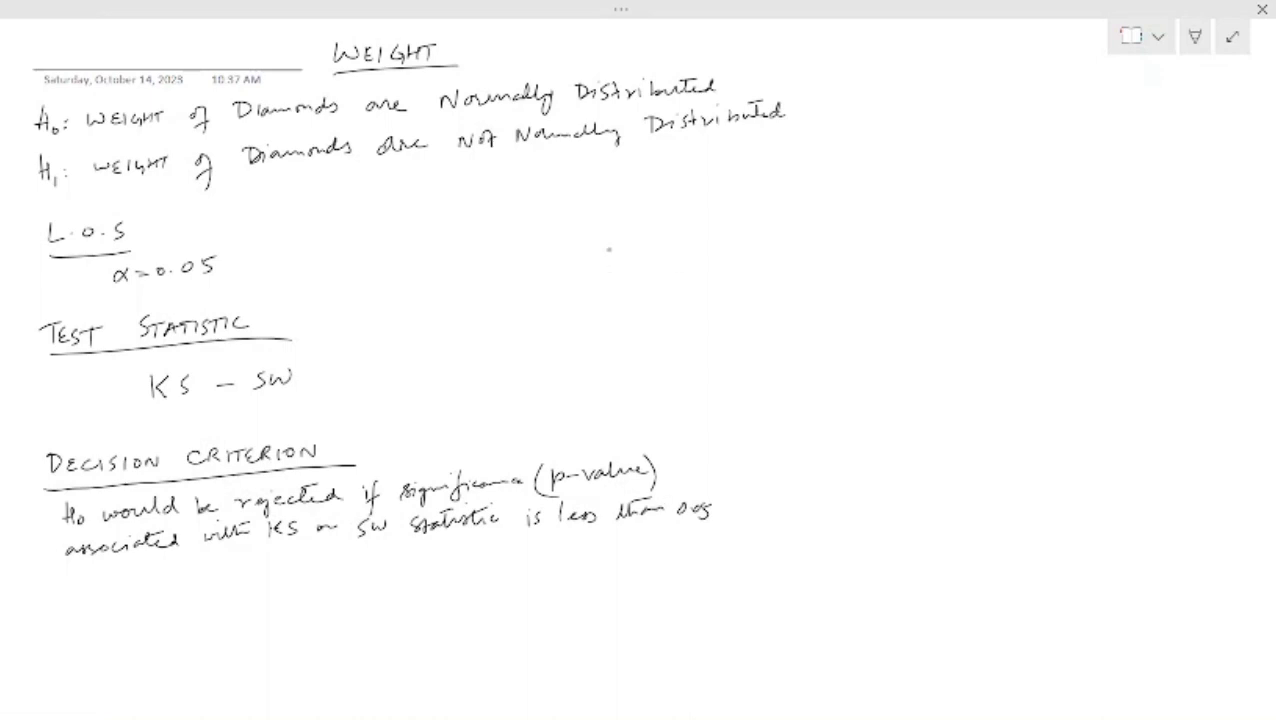
Write and underline DECISION & CONCLUSION at right, then begin 'Since p-value'.
mouse_move(548, 188)
left_mouse_down()
mouse_move(556, 212)
mouse_move(570, 200)
mouse_move(684, 206)
mouse_move(838, 182)
left_mouse_up()
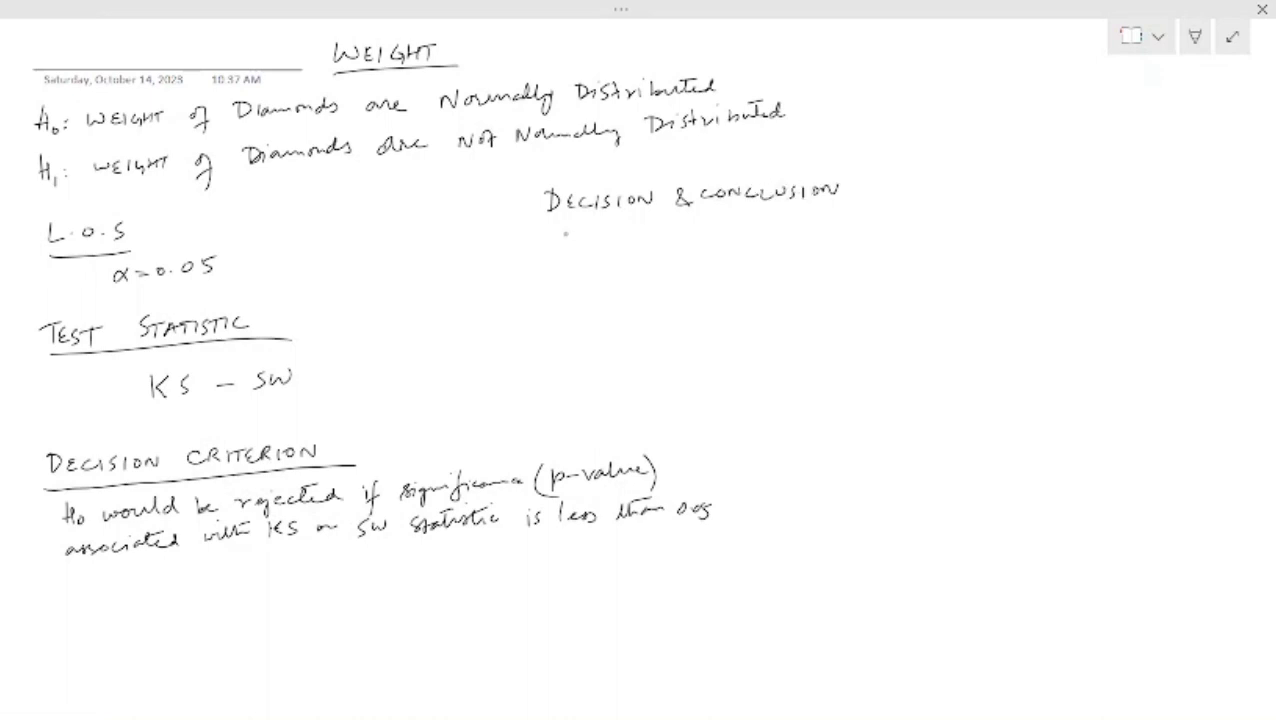
mouse_move(540, 227)
left_mouse_down()
mouse_move(859, 208)
mouse_move(827, 193)
left_mouse_up()
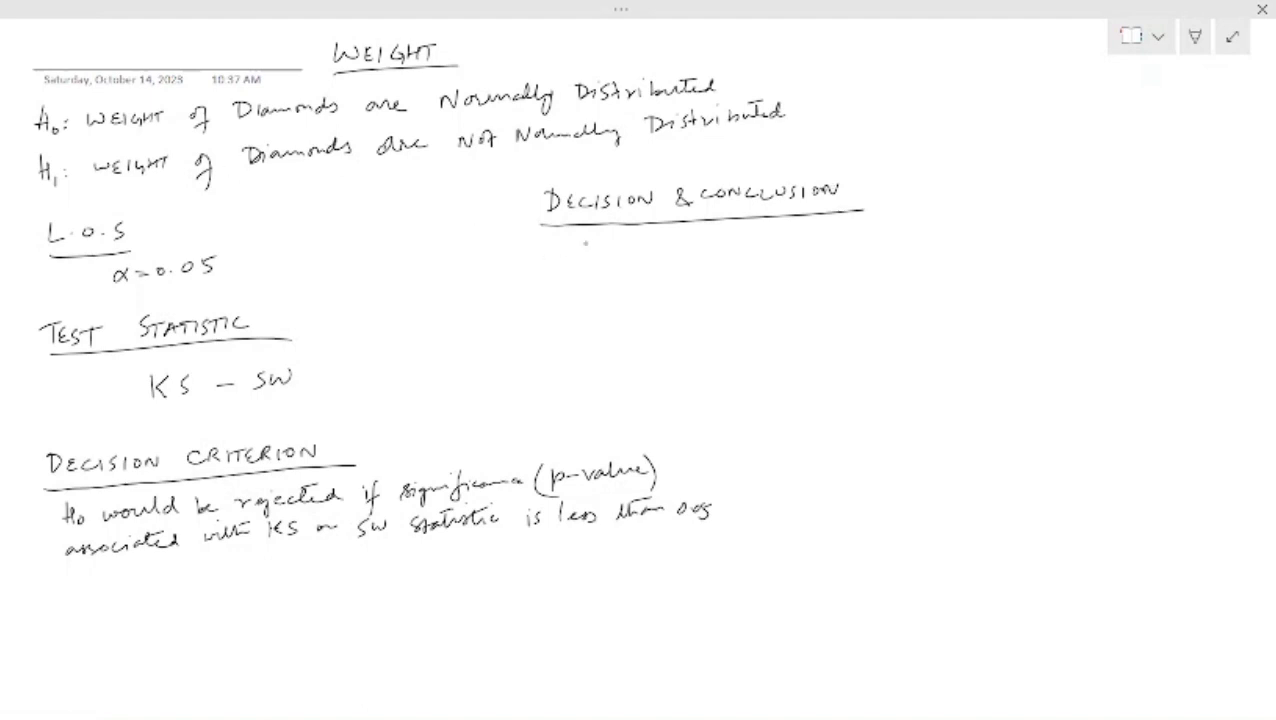
mouse_move(560, 244)
left_mouse_down()
mouse_move(588, 256)
mouse_move(698, 235)
mouse_move(744, 242)
left_mouse_up()
left_click(751, 240)
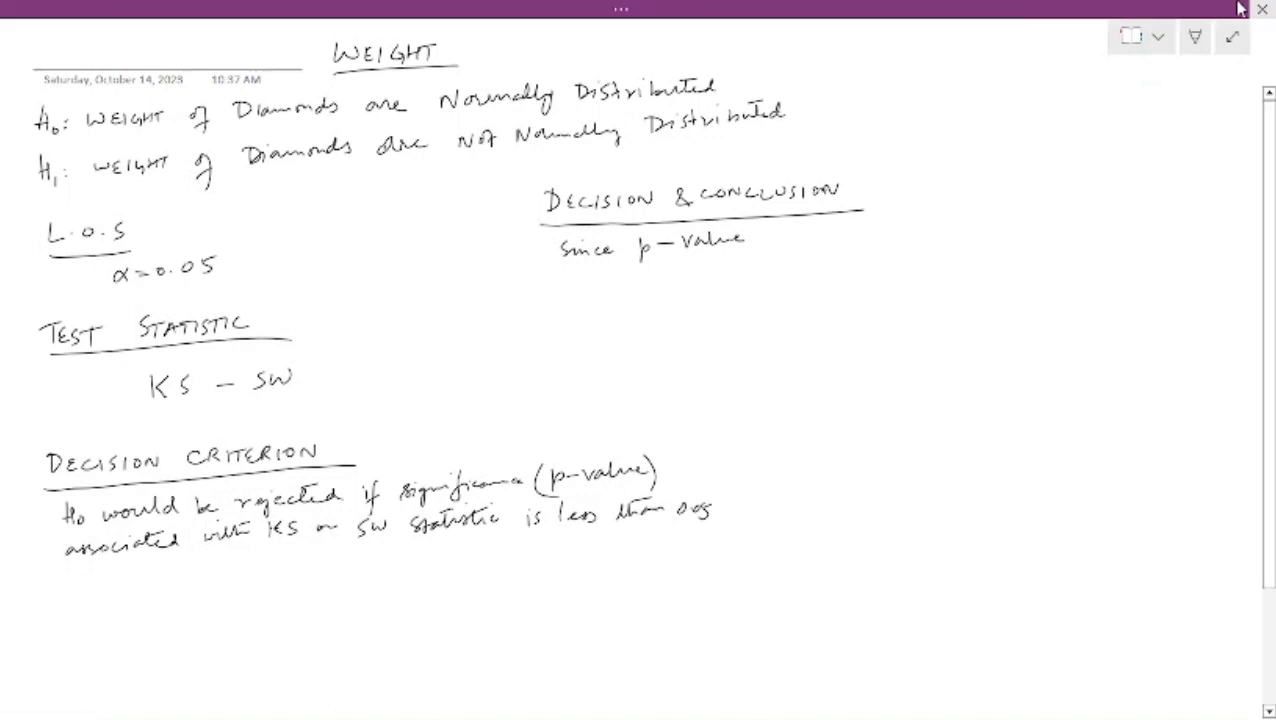
left_click(1232, 36)
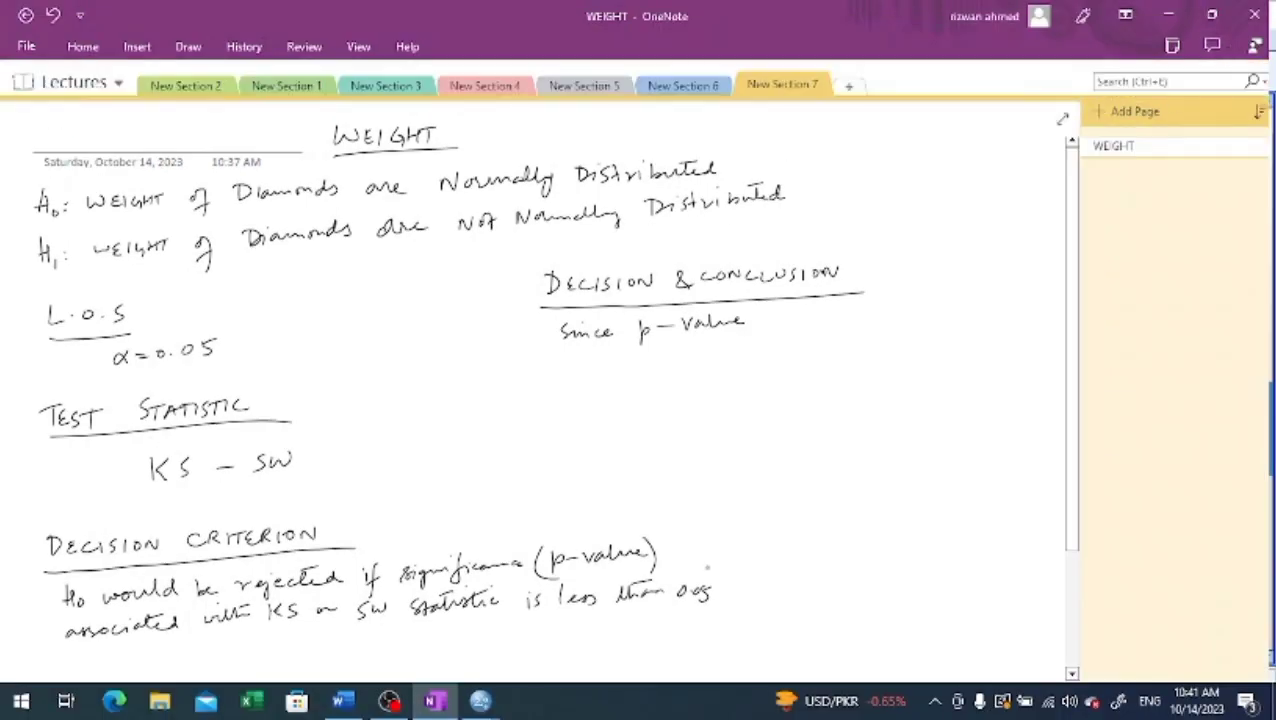
mouse_move(480, 700)
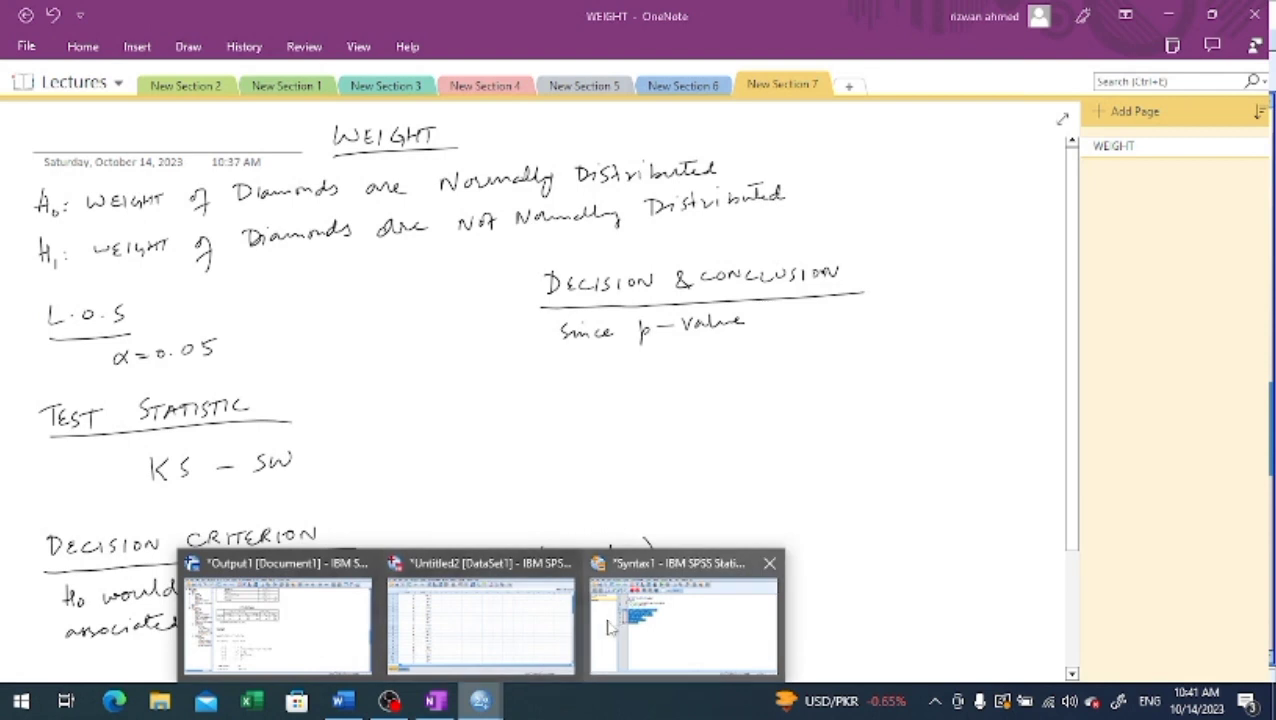
left_click(283, 670)
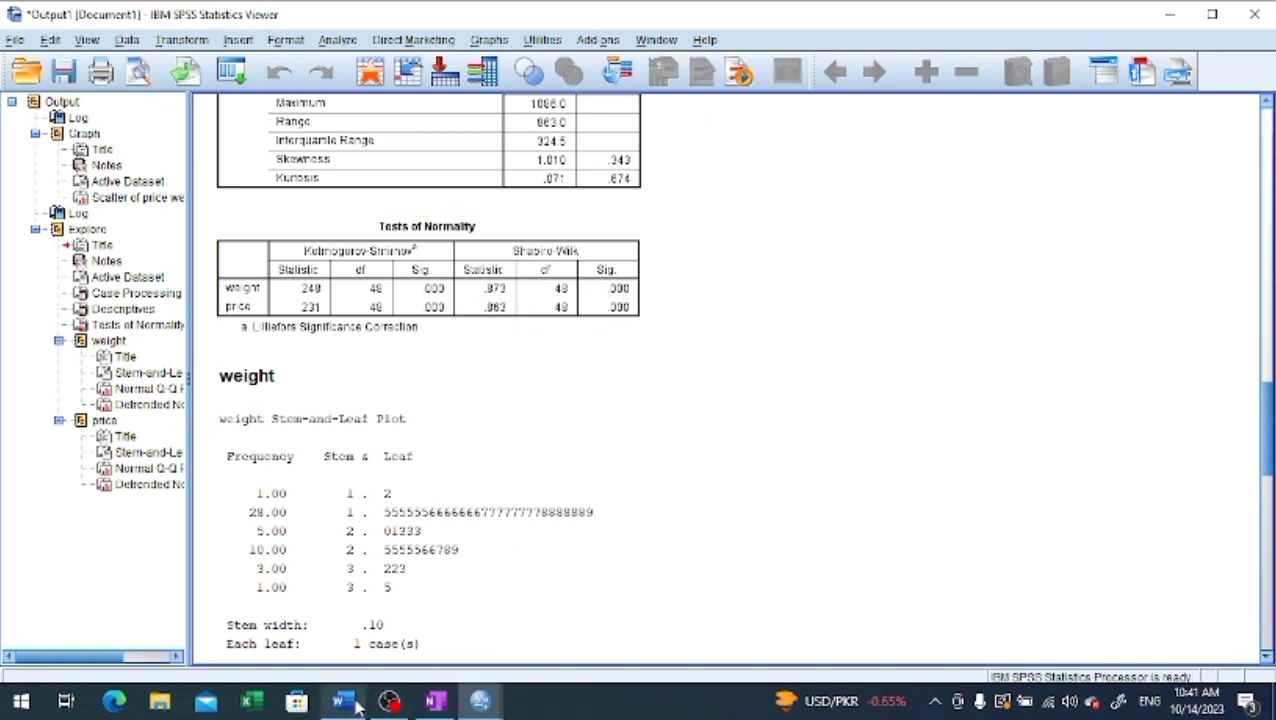
mouse_move(357, 705)
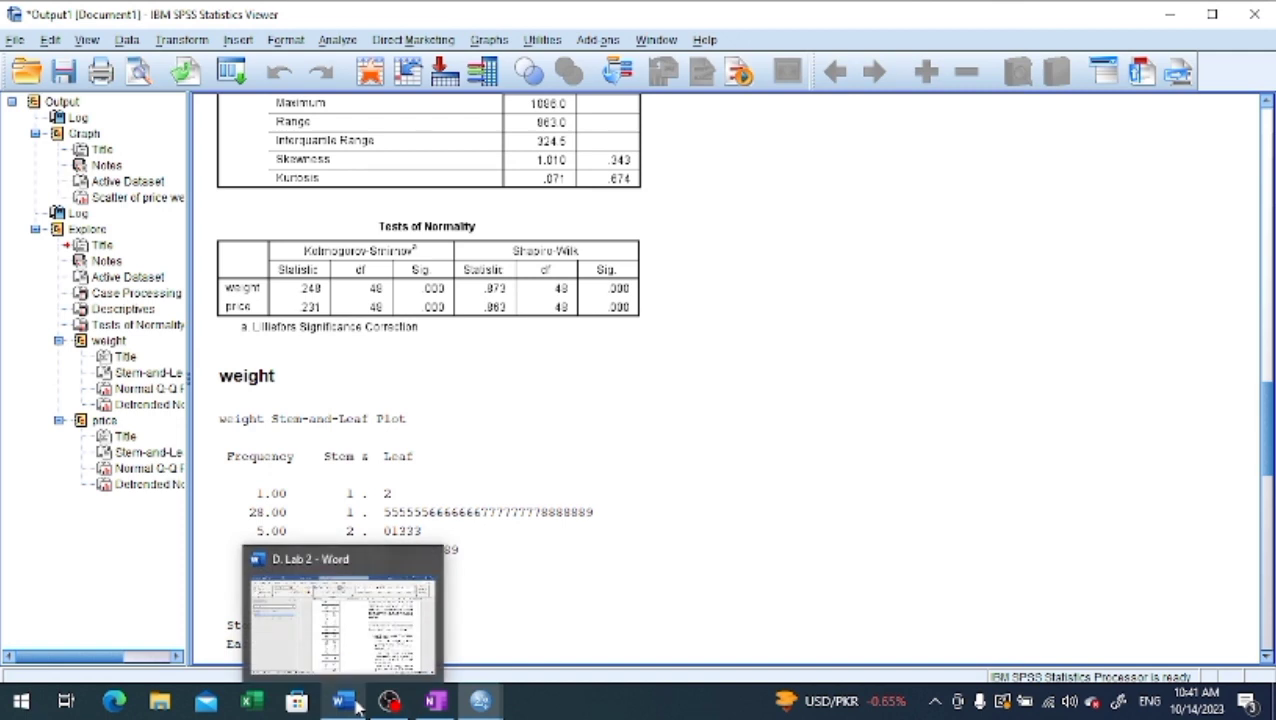
left_click_drag(357, 705, 490, 700)
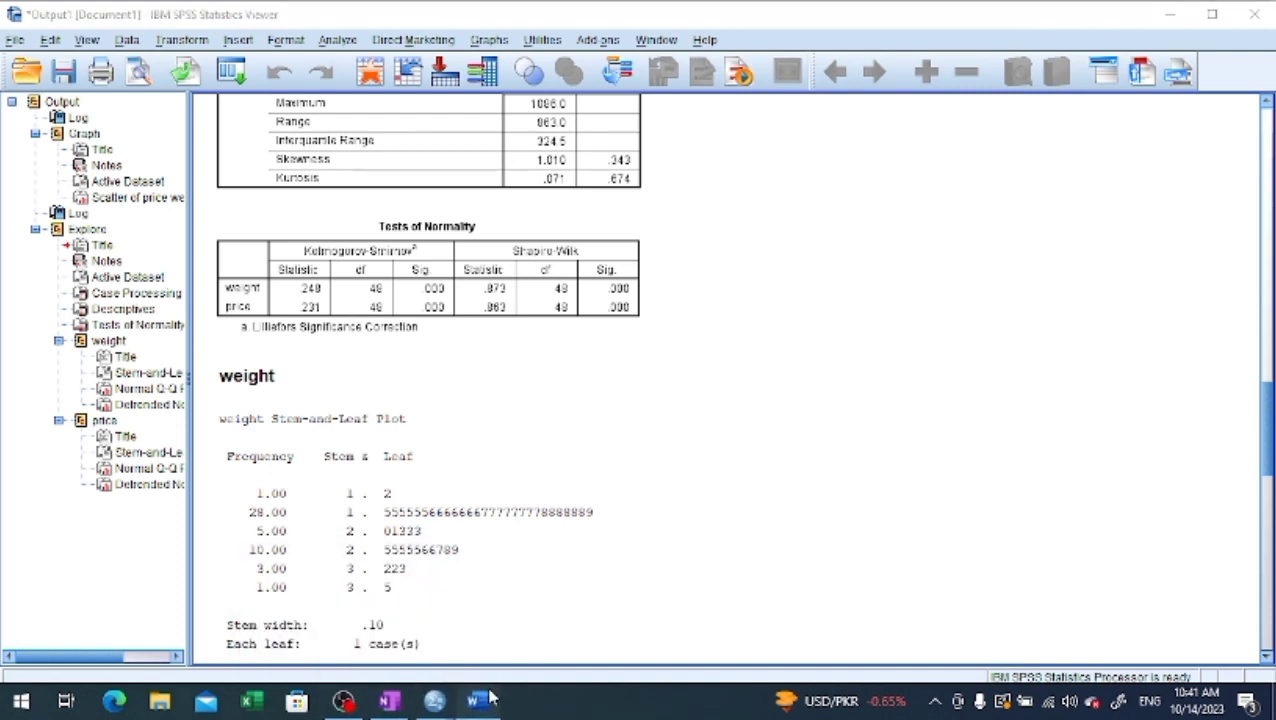
left_click(390, 702)
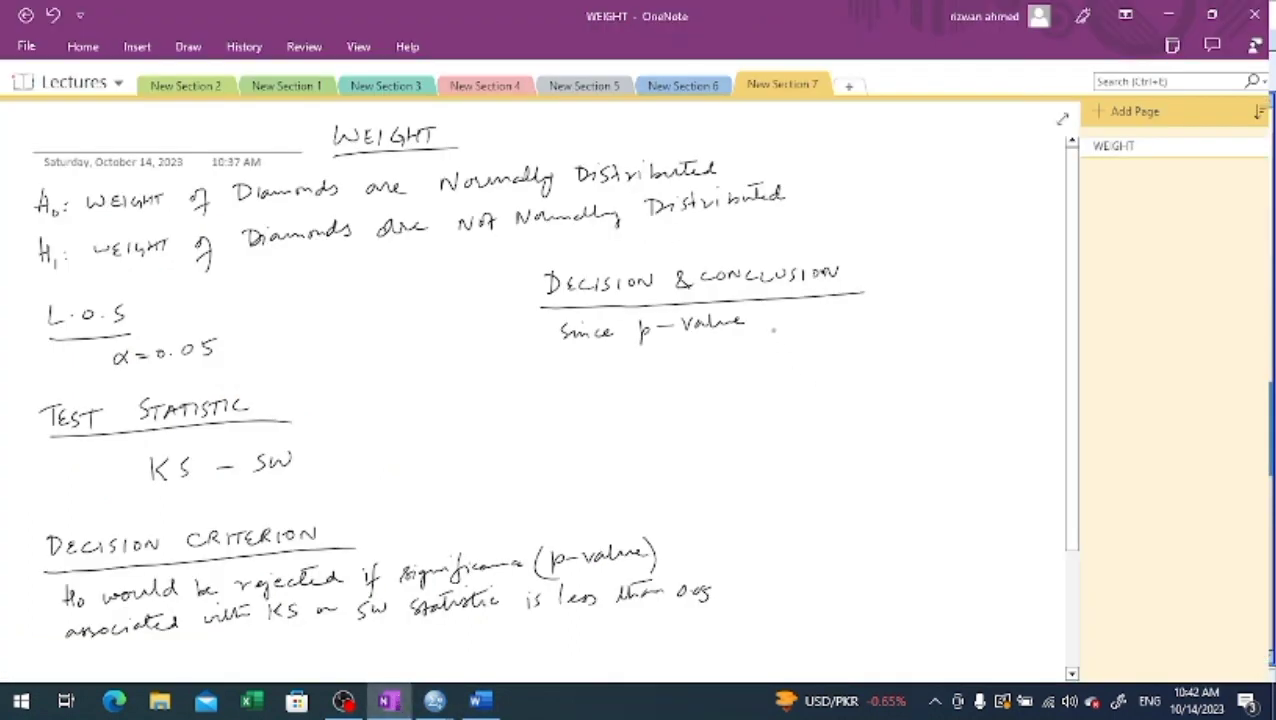
Continue the conclusion: p-values of KS & SW statistics are less than 0.05.
mouse_move(768, 322)
left_mouse_down()
mouse_move(936, 312)
mouse_move(972, 304)
mouse_move(968, 292)
mouse_move(996, 312)
mouse_move(1038, 308)
left_mouse_up()
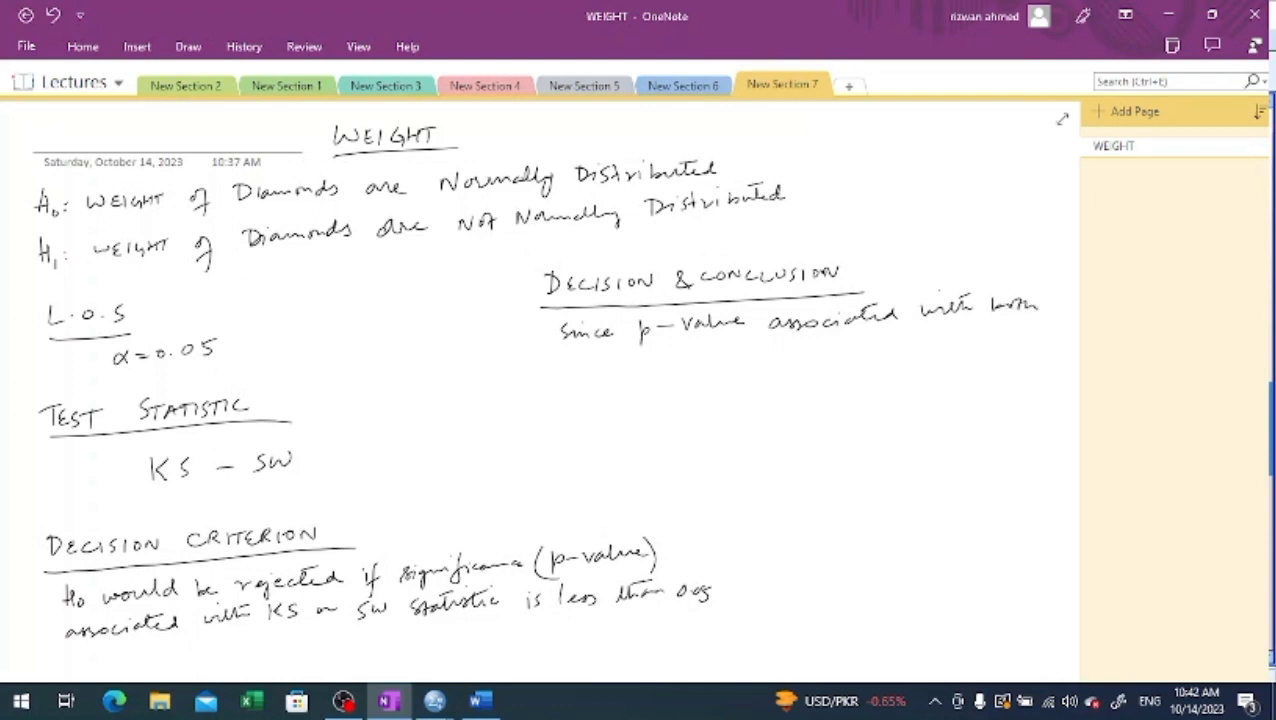
mouse_move(570, 357)
left_mouse_down()
mouse_move(570, 374)
mouse_move(634, 374)
mouse_move(808, 354)
mouse_move(754, 354)
left_mouse_up()
mouse_move(846, 354)
left_mouse_down()
mouse_move(836, 362)
mouse_move(902, 342)
mouse_move(924, 350)
mouse_move(916, 358)
mouse_move(1022, 346)
left_mouse_up()
left_click_drag(978, 334, 1006, 328)
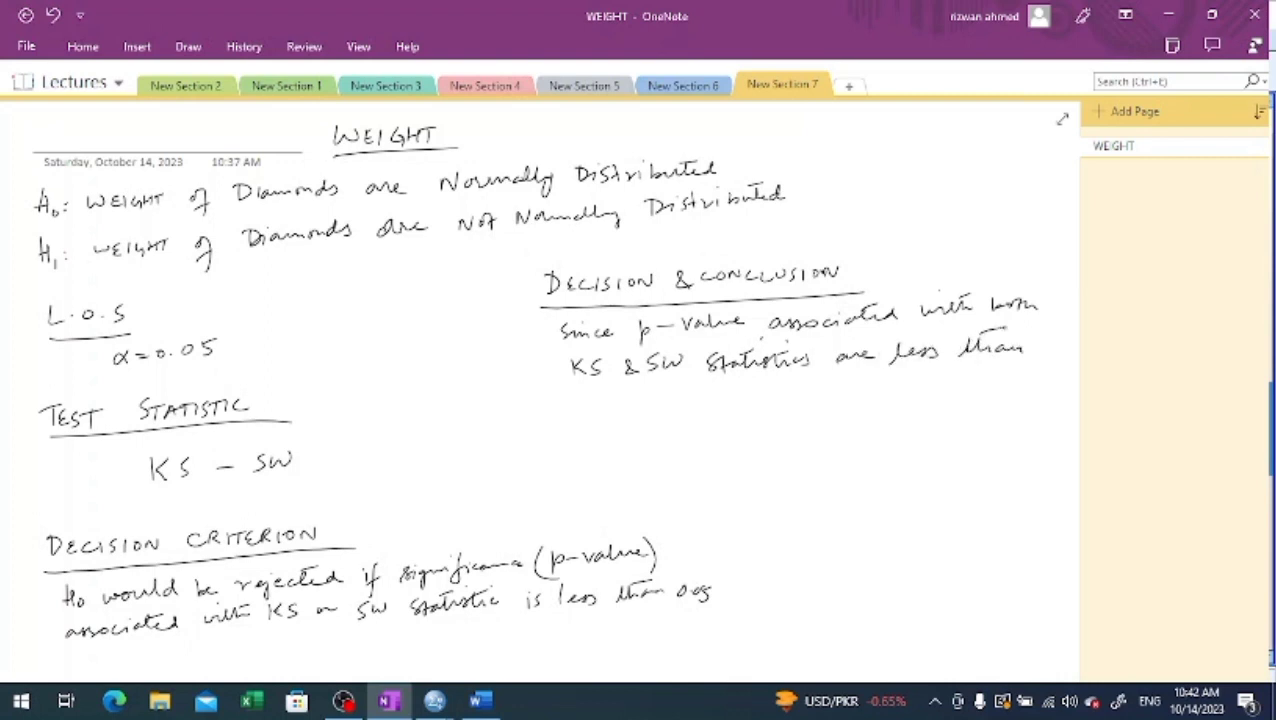
left_click(600, 399)
left_click_drag(588, 393, 650, 412)
Add 'therefore H0 is rejected and' to the conclusion.
mouse_move(674, 382)
left_mouse_down()
mouse_move(672, 408)
mouse_move(686, 390)
left_mouse_up()
mouse_move(684, 386)
left_mouse_down()
mouse_move(694, 400)
mouse_move(806, 402)
left_mouse_up()
mouse_move(794, 394)
left_mouse_down()
mouse_move(894, 390)
mouse_move(904, 414)
mouse_move(920, 386)
mouse_move(944, 394)
left_mouse_up()
left_click(844, 381)
mouse_move(946, 388)
left_mouse_down()
mouse_move(966, 390)
mouse_move(964, 372)
mouse_move(996, 394)
mouse_move(1040, 390)
left_mouse_up()
Write 'it can be concluded that weight' on the next line.
left_click_drag(588, 430, 586, 448)
mouse_move(600, 424)
left_mouse_down()
mouse_move(598, 446)
mouse_move(614, 430)
mouse_move(668, 440)
left_mouse_up()
mouse_move(687, 422)
left_mouse_down()
mouse_move(686, 438)
mouse_move(798, 432)
mouse_move(788, 436)
left_mouse_up()
left_click_drag(796, 428, 816, 436)
left_click_drag(820, 430, 838, 434)
left_click_drag(838, 432, 848, 436)
left_click(853, 434)
mouse_move(849, 418)
left_mouse_down()
mouse_move(847, 436)
mouse_move(902, 434)
left_mouse_up()
mouse_move(906, 416)
left_mouse_down()
mouse_move(908, 434)
mouse_move(916, 422)
left_mouse_up()
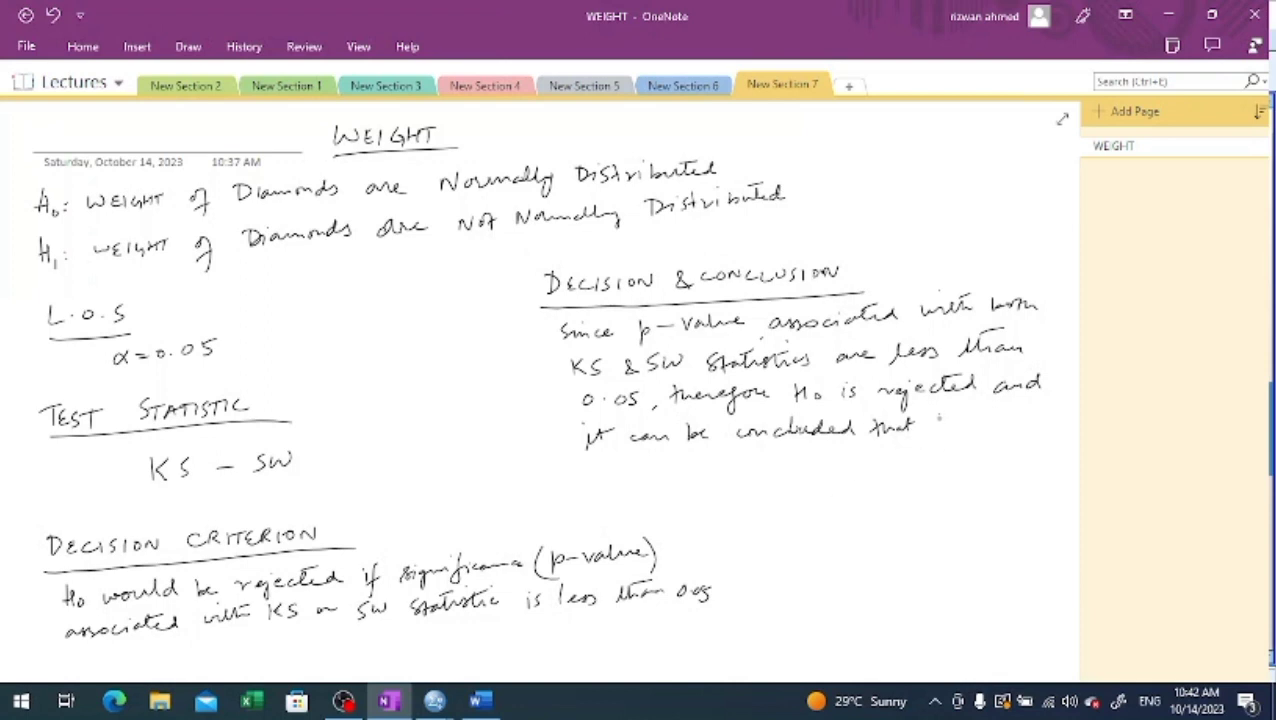
mouse_move(938, 416)
left_mouse_down()
mouse_move(981, 413)
mouse_move(987, 434)
mouse_move(1022, 416)
left_mouse_up()
Add 'of Diamonds not' and begin 'distributed' on the final lines.
left_click_drag(588, 468, 596, 502)
mouse_move(588, 480)
left_mouse_down()
mouse_move(708, 476)
mouse_move(726, 462)
mouse_move(736, 476)
mouse_move(820, 472)
mouse_move(840, 458)
mouse_move(846, 474)
left_mouse_up()
mouse_move(842, 462)
left_mouse_down()
mouse_move(858, 458)
mouse_move(878, 486)
mouse_move(912, 452)
mouse_move(922, 466)
mouse_move(944, 452)
mouse_move(994, 462)
mouse_move(1050, 446)
left_mouse_up()
mouse_move(628, 506)
left_mouse_down()
mouse_move(616, 522)
mouse_move(772, 512)
mouse_move(788, 492)
mouse_move(792, 512)
left_mouse_up()
Finish the word 'distributed.' to close the conclusion.
left_click_drag(730, 502, 760, 498)
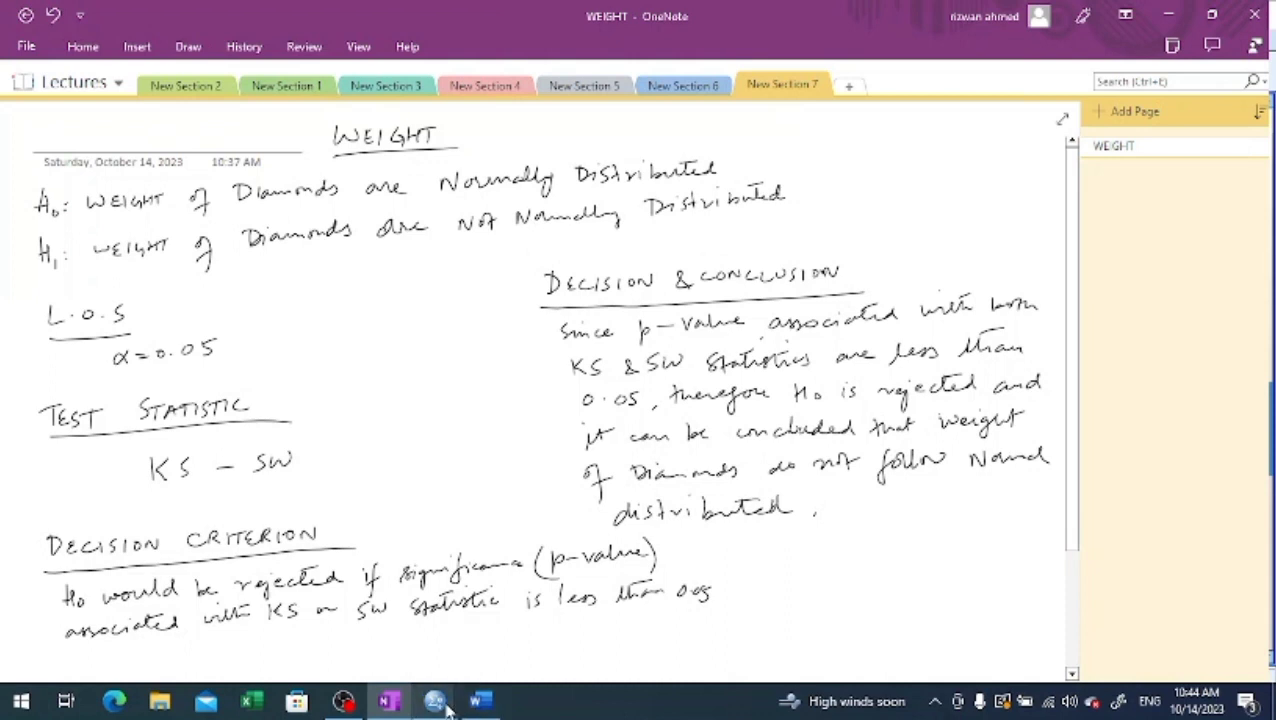
Bring the Output1 viewer with the weight and price Tests of Normality forward.
mouse_move(447, 708)
left_click(309, 649)
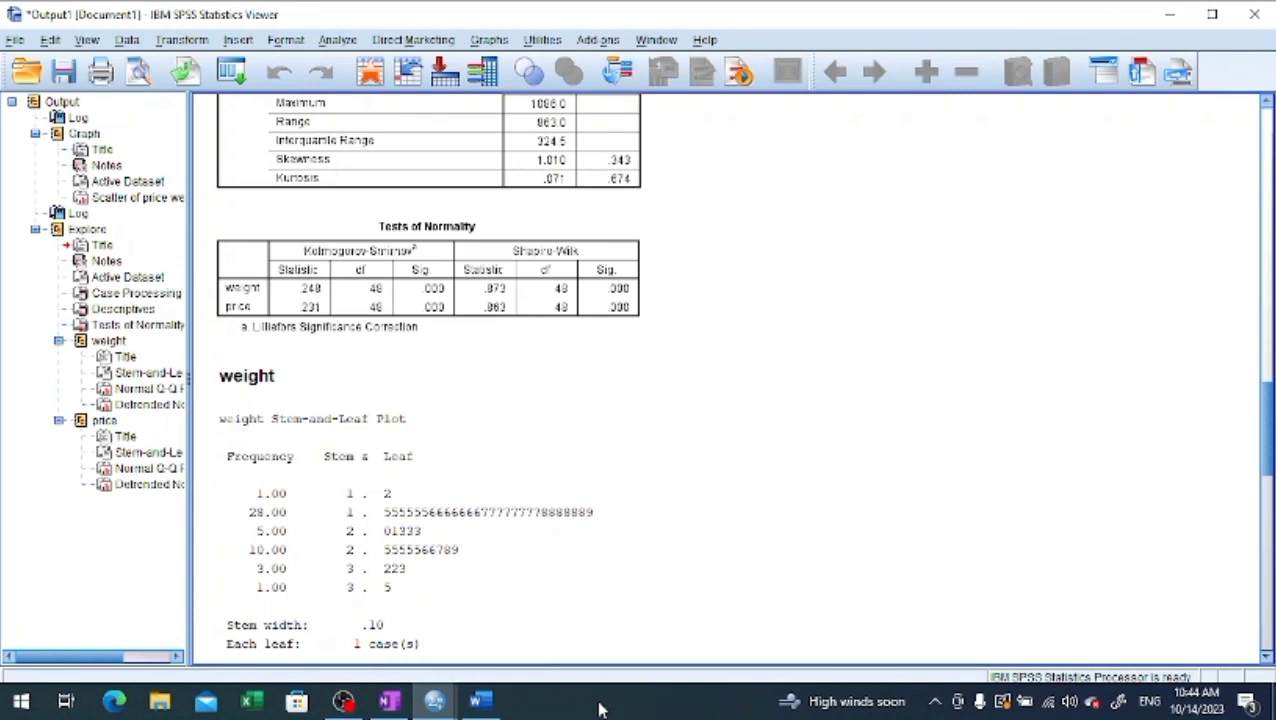
mouse_move(325, 695)
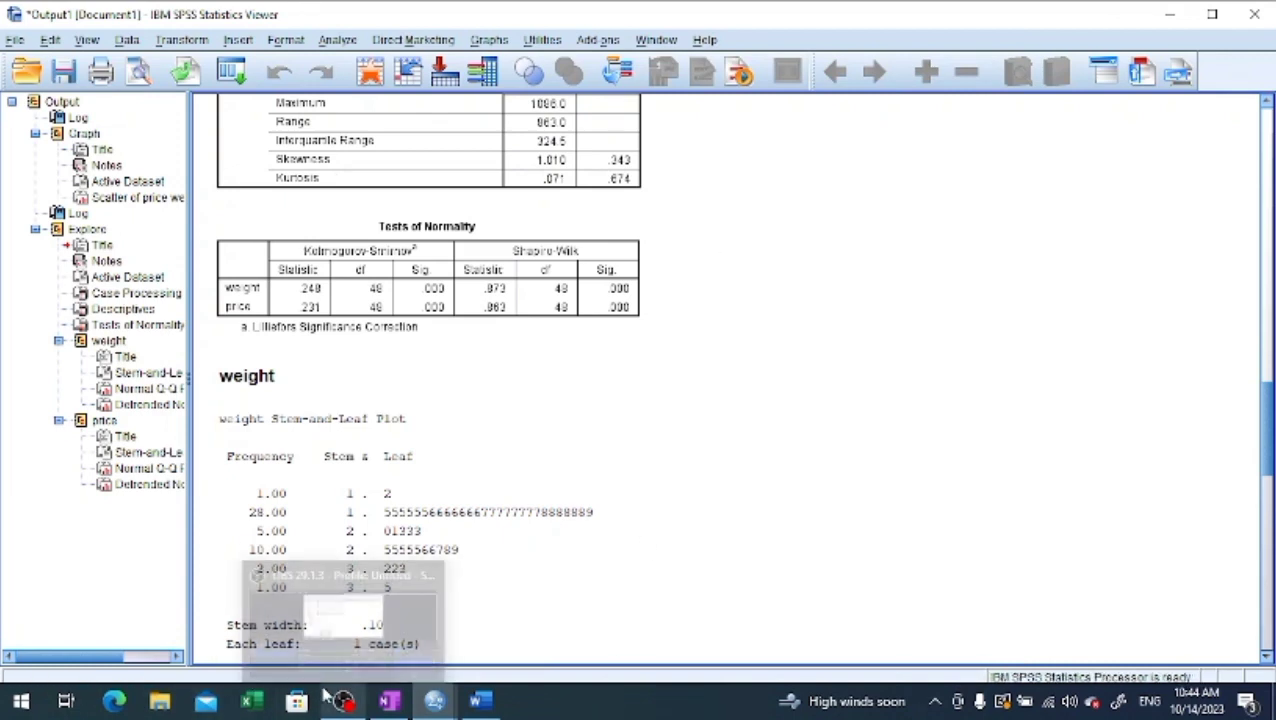